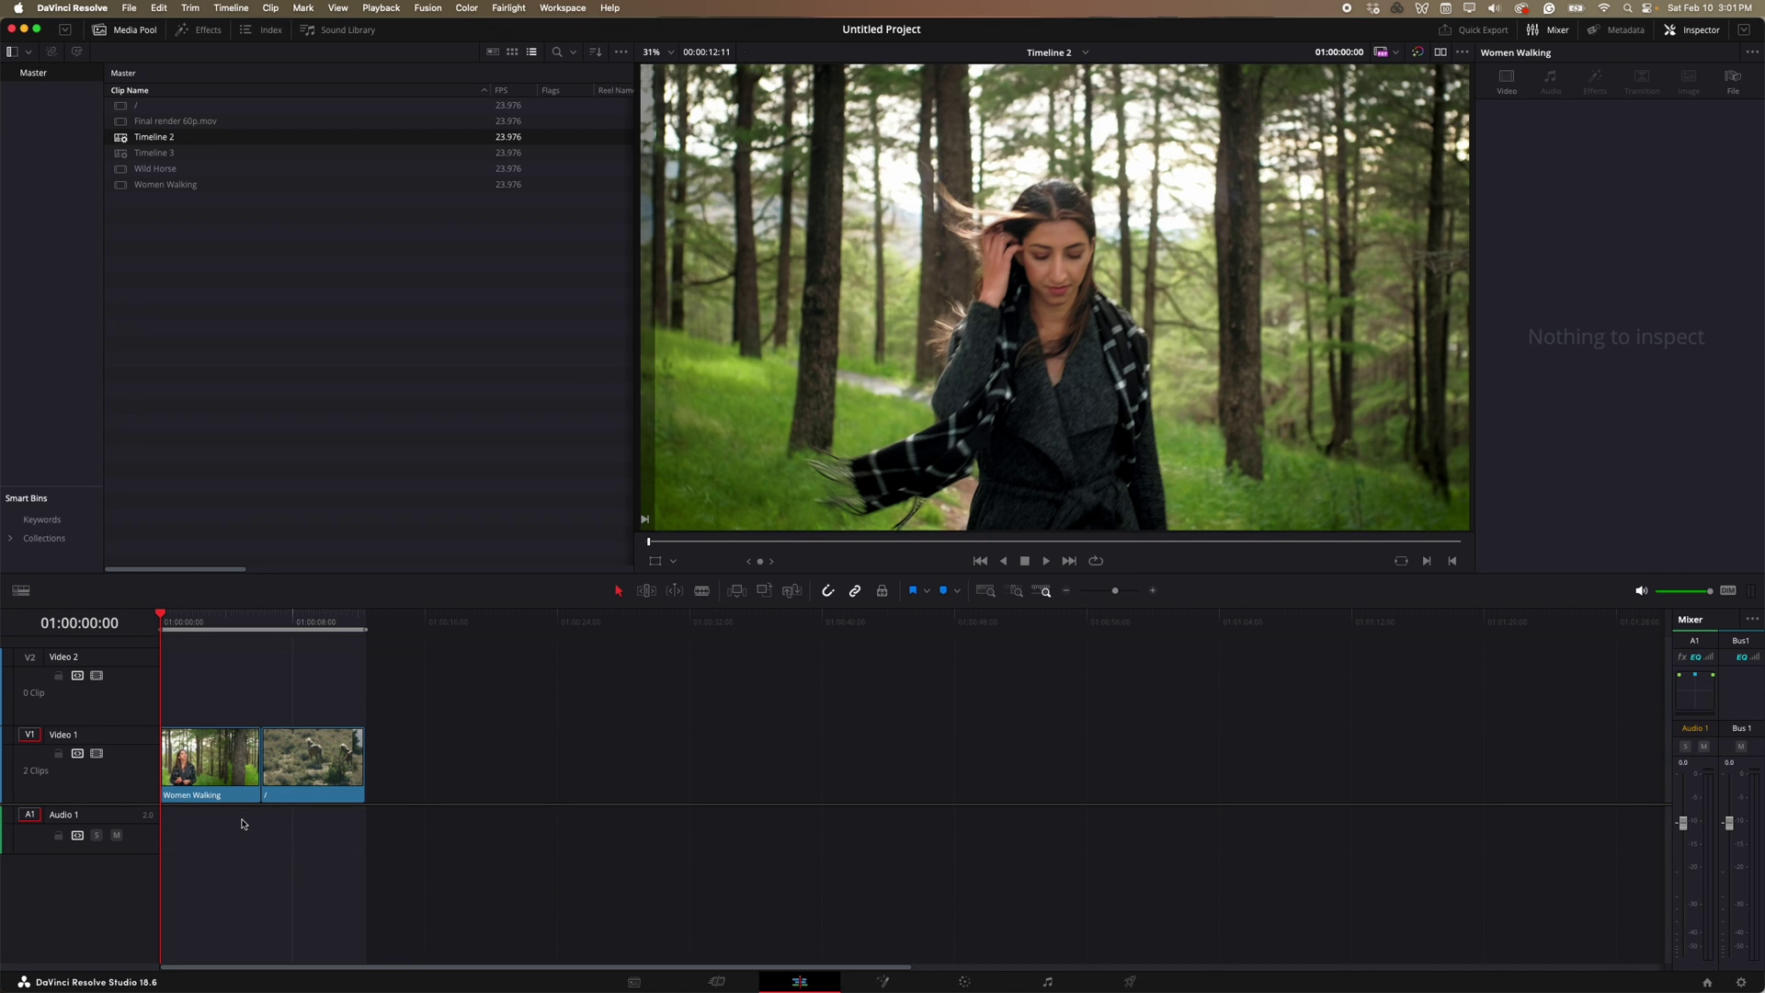
# Step: Play through the woman and horse clips, then scrub back into the two-horse footage
pyautogui.press('space')
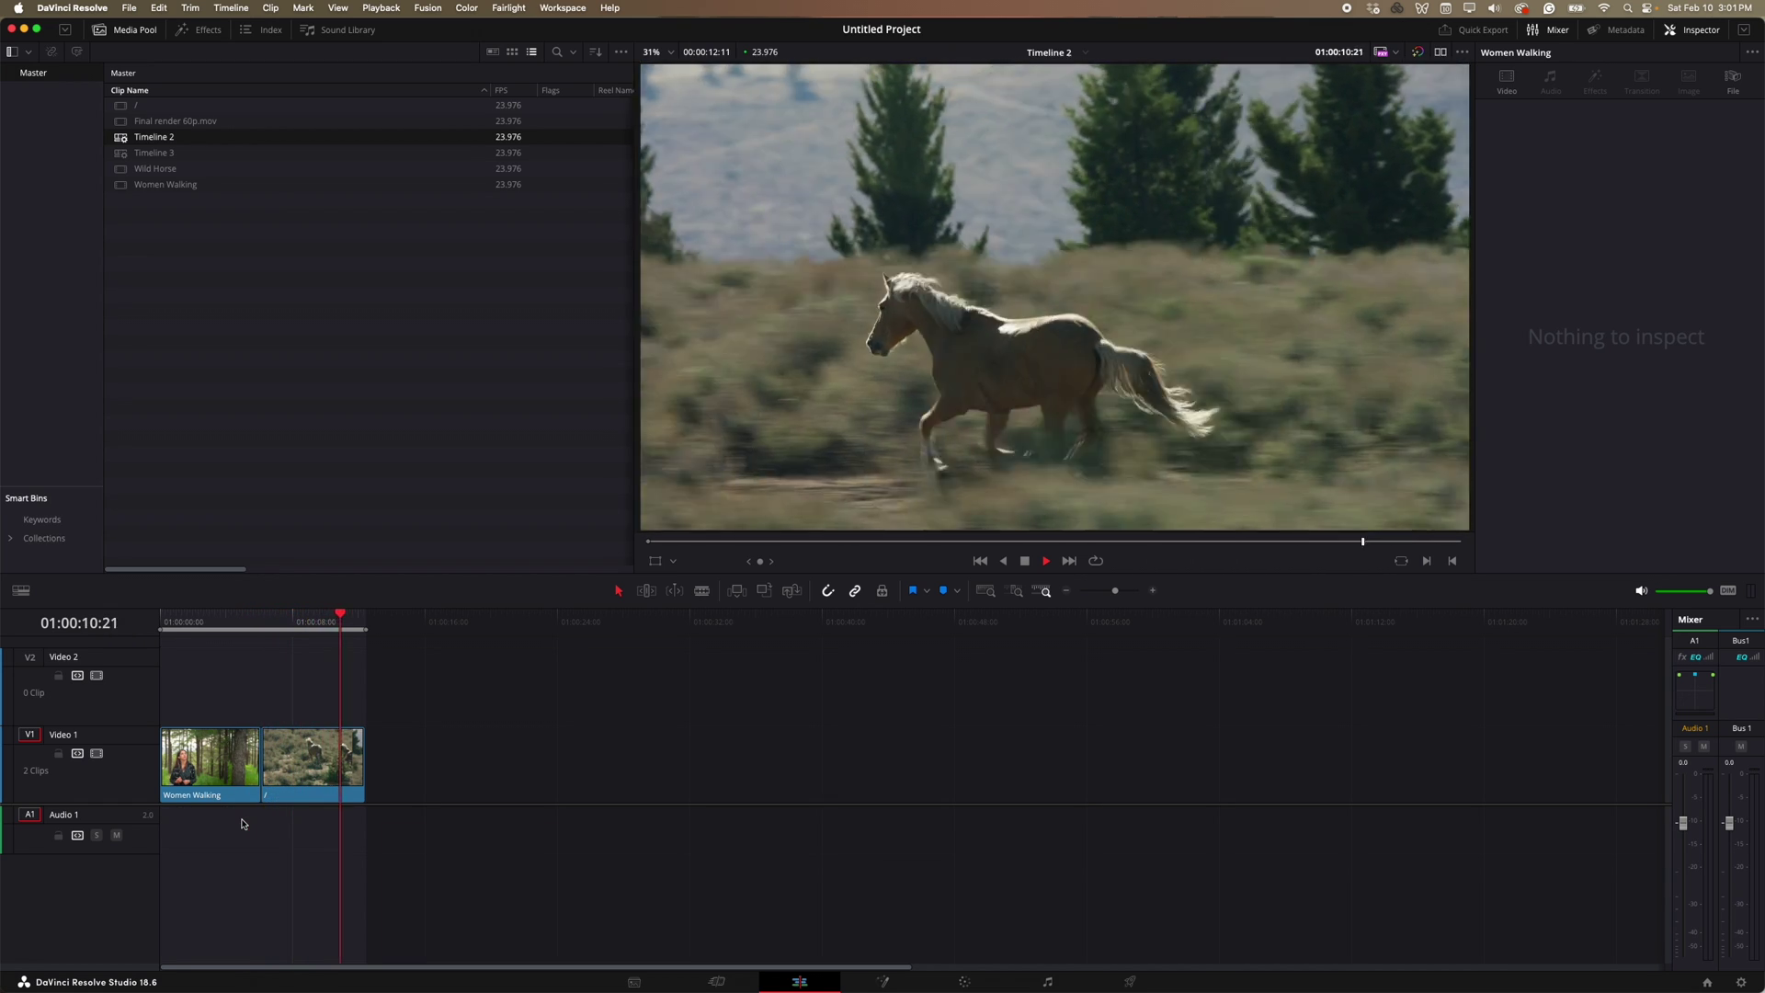
pyautogui.click(190, 622)
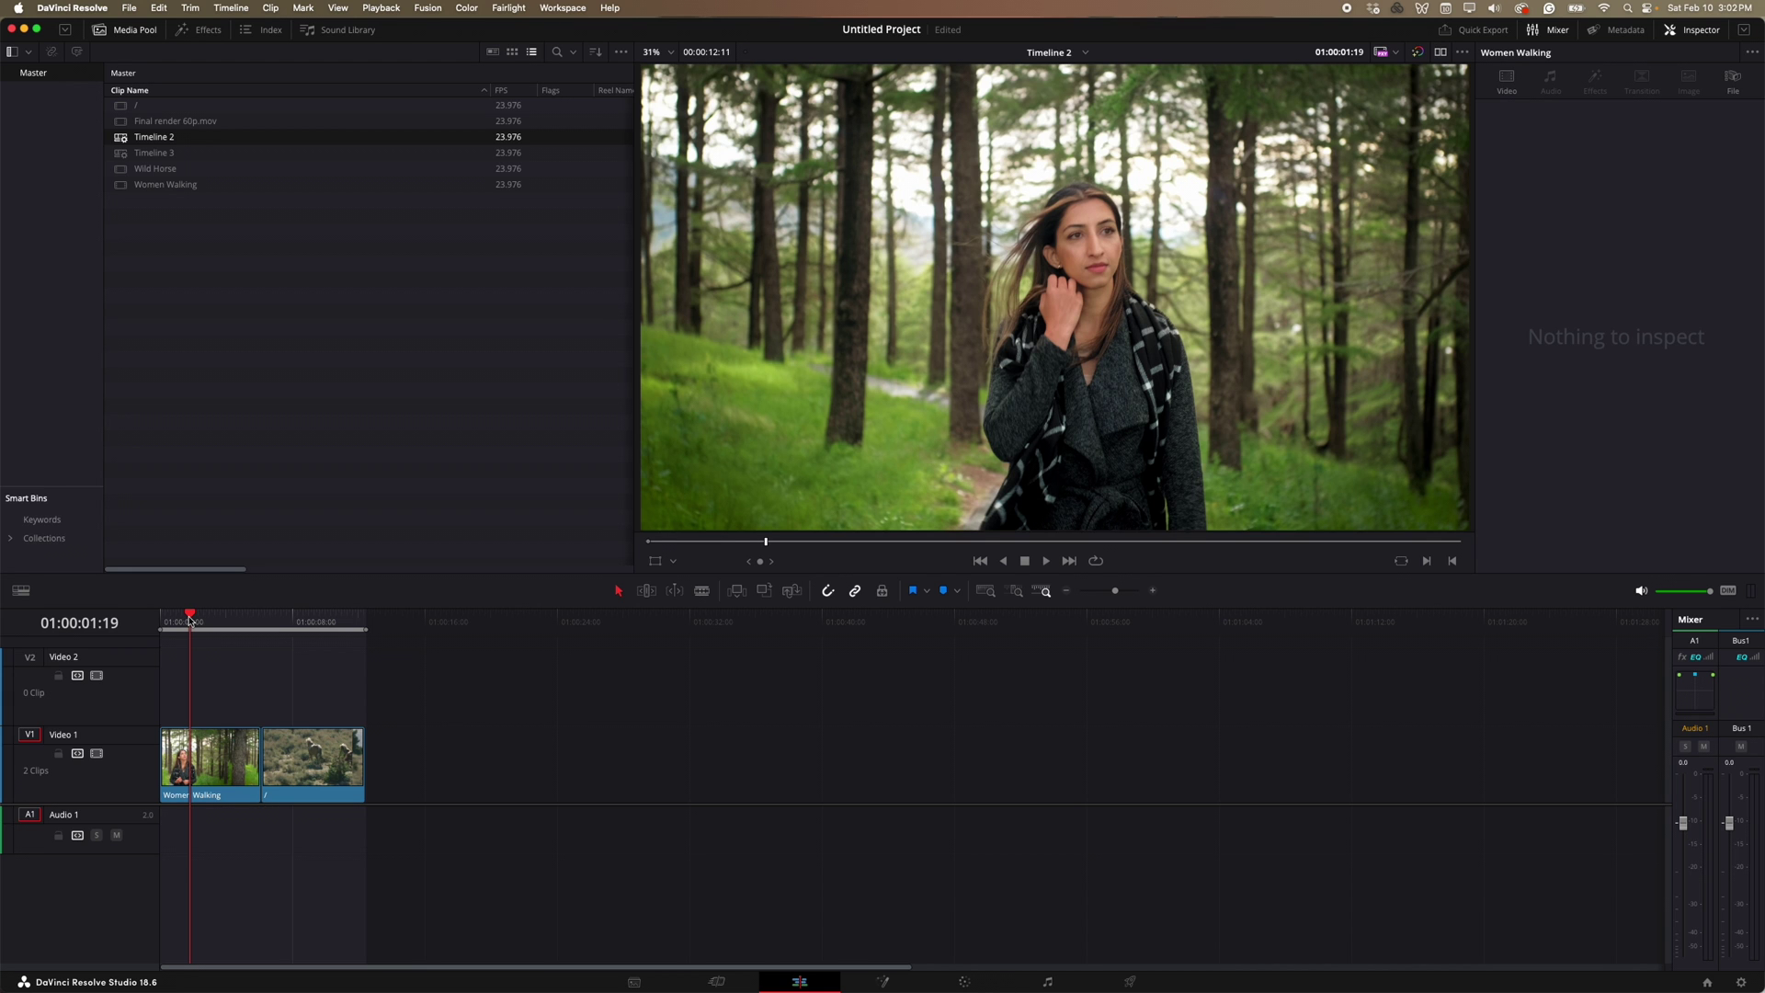
pyautogui.click(254, 624)
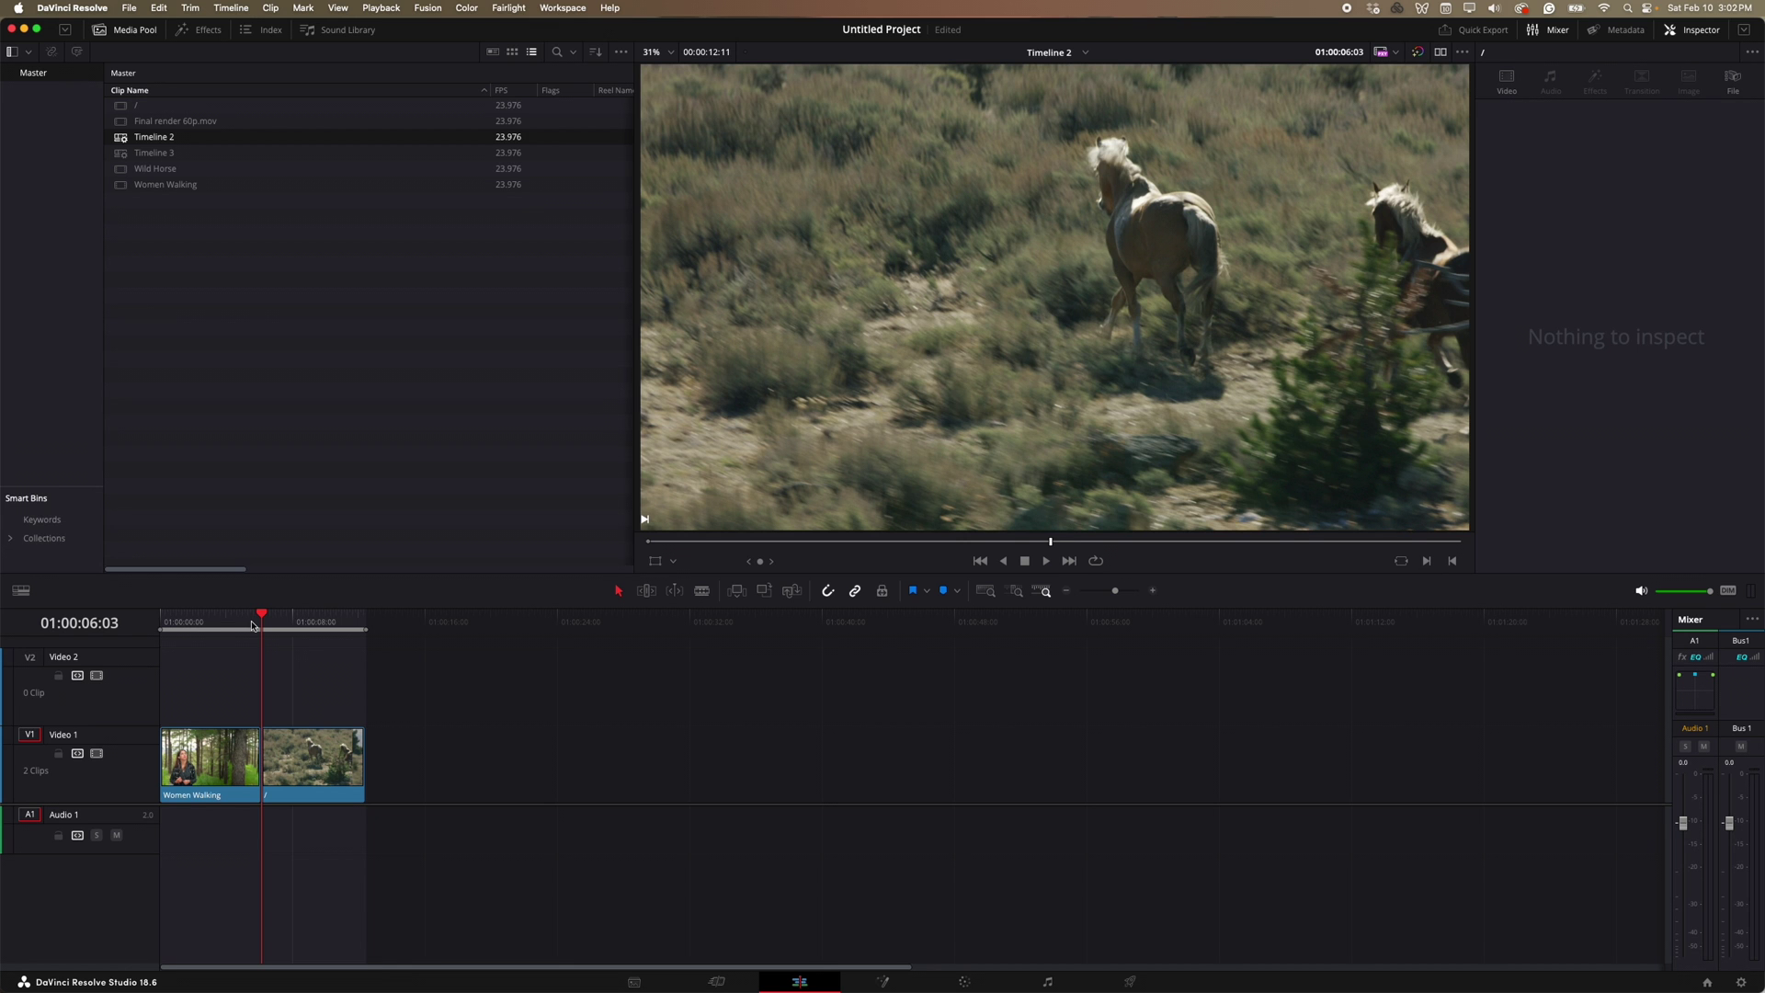
pyautogui.press('space')
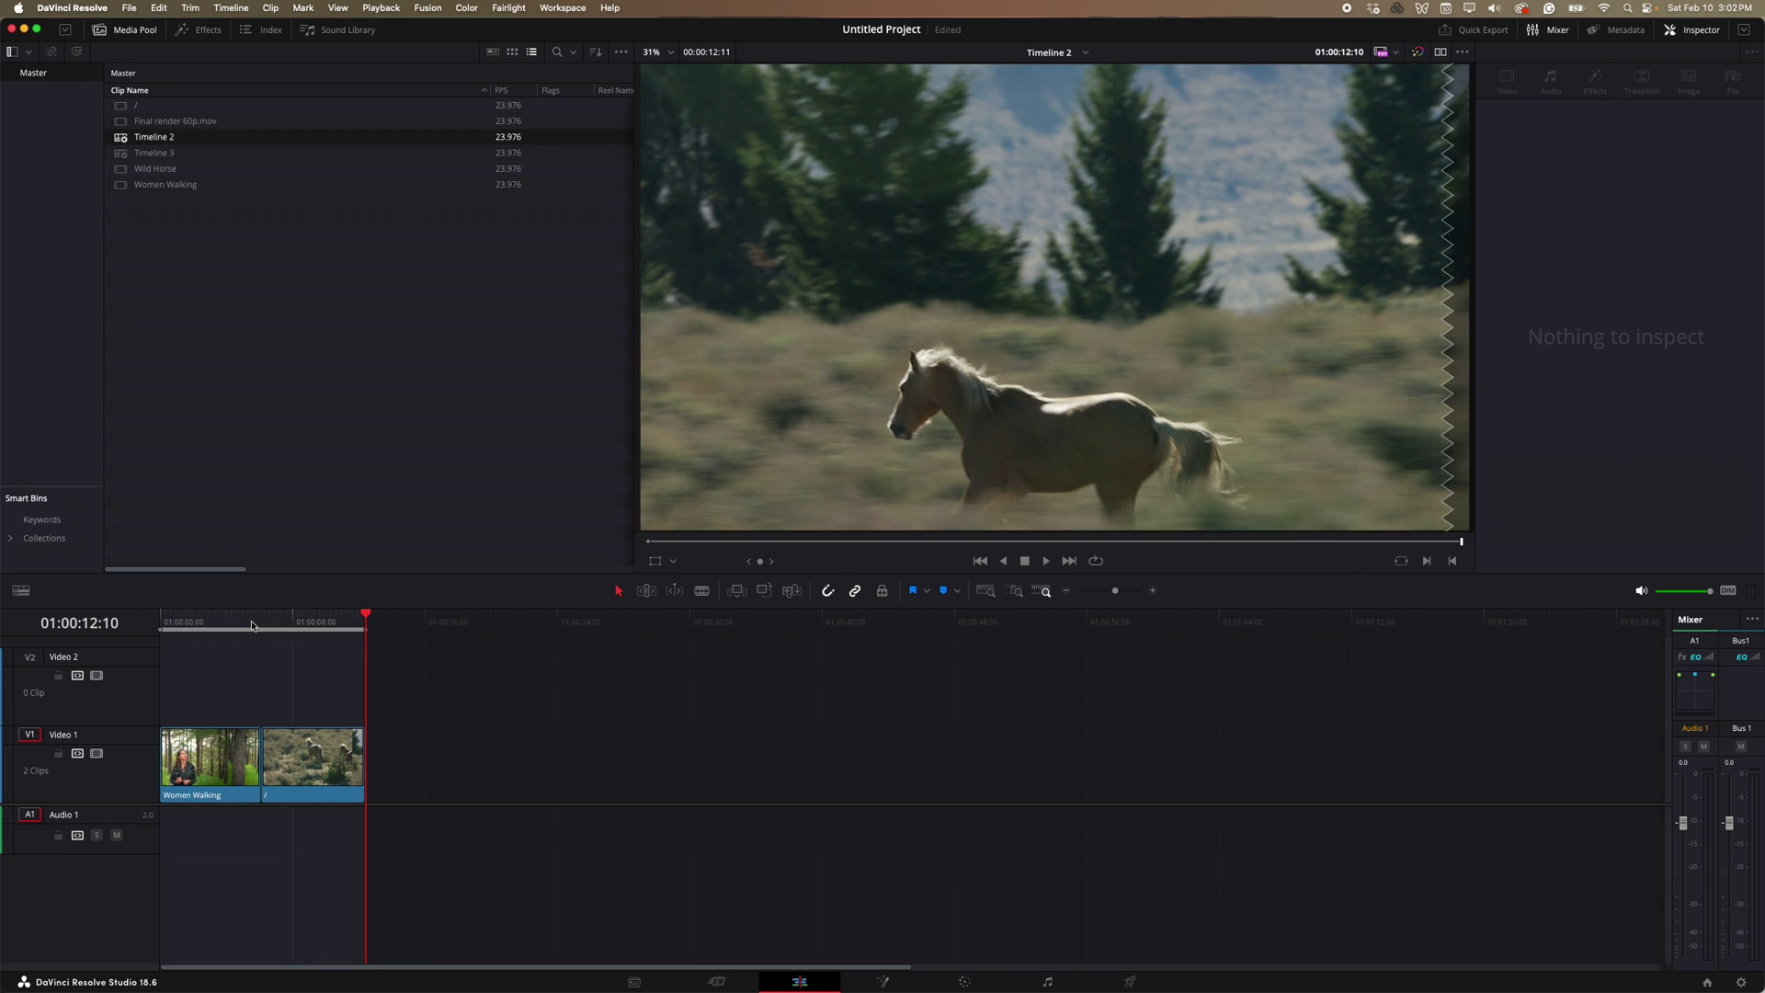
pyautogui.moveTo(308, 626); pyautogui.dragTo(262, 626)
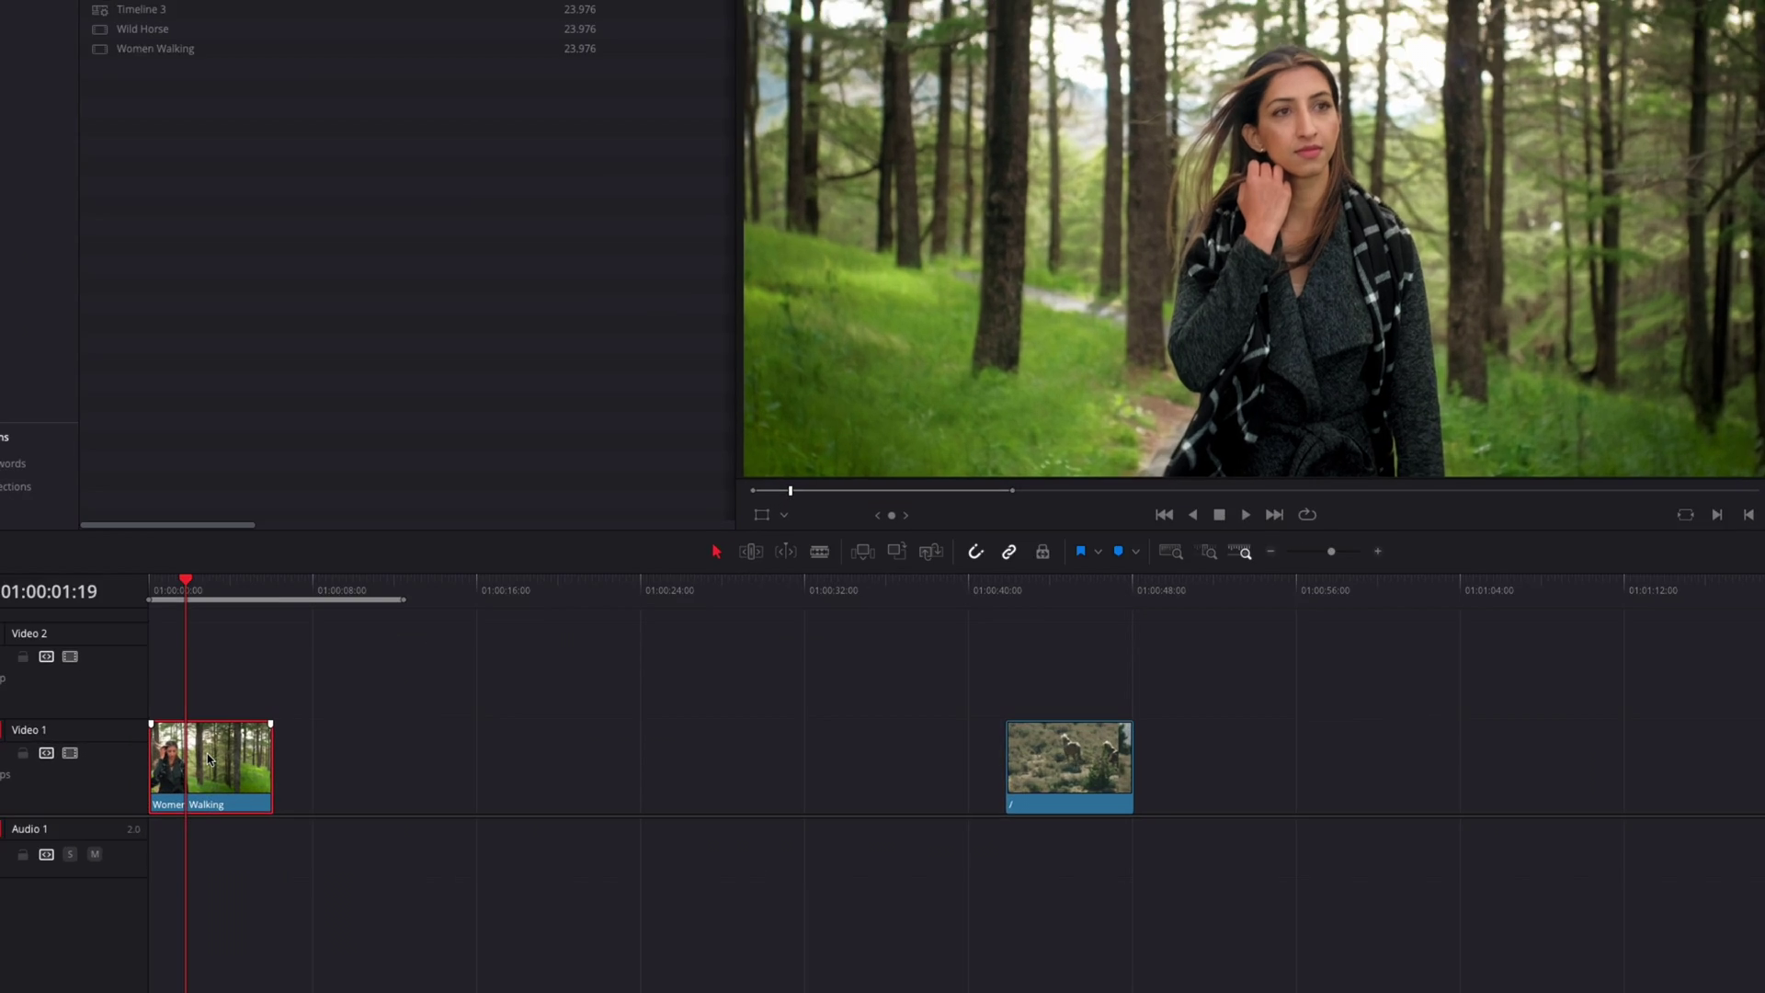
# Step: Stretch the Women Walking clip with Retime Controls until its speed reads 25%
pyautogui.rightClick(220, 759)
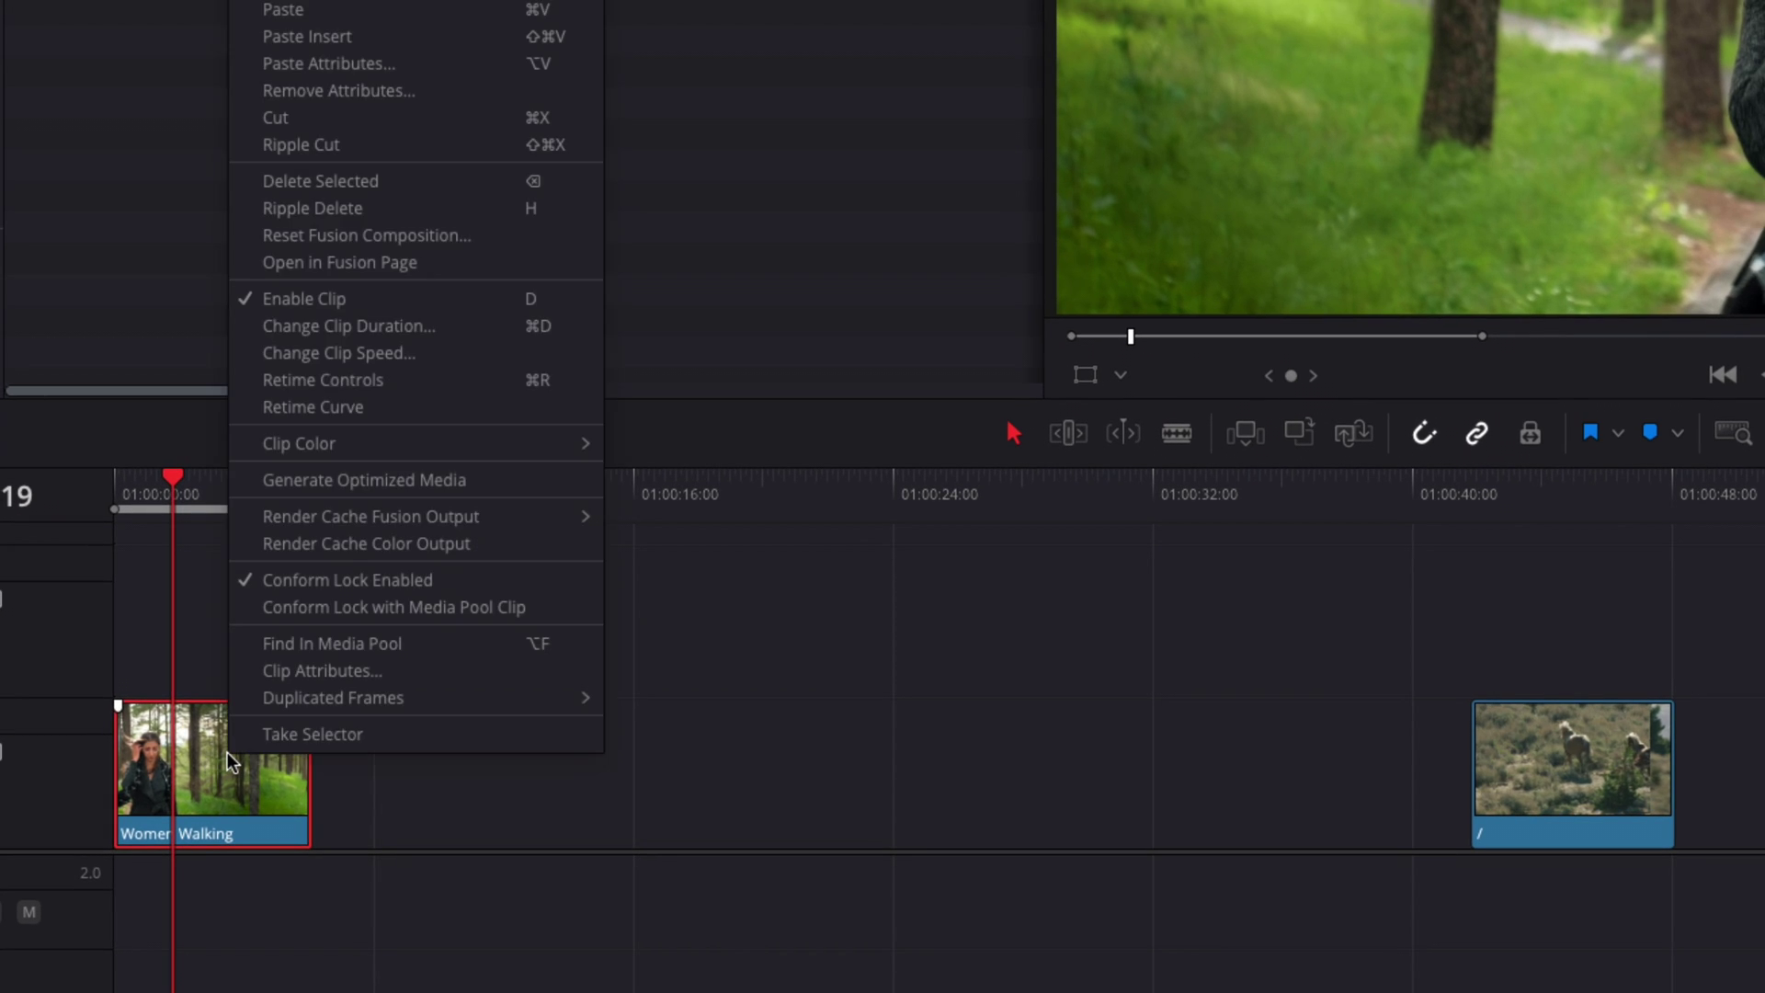
pyautogui.click(345, 382)
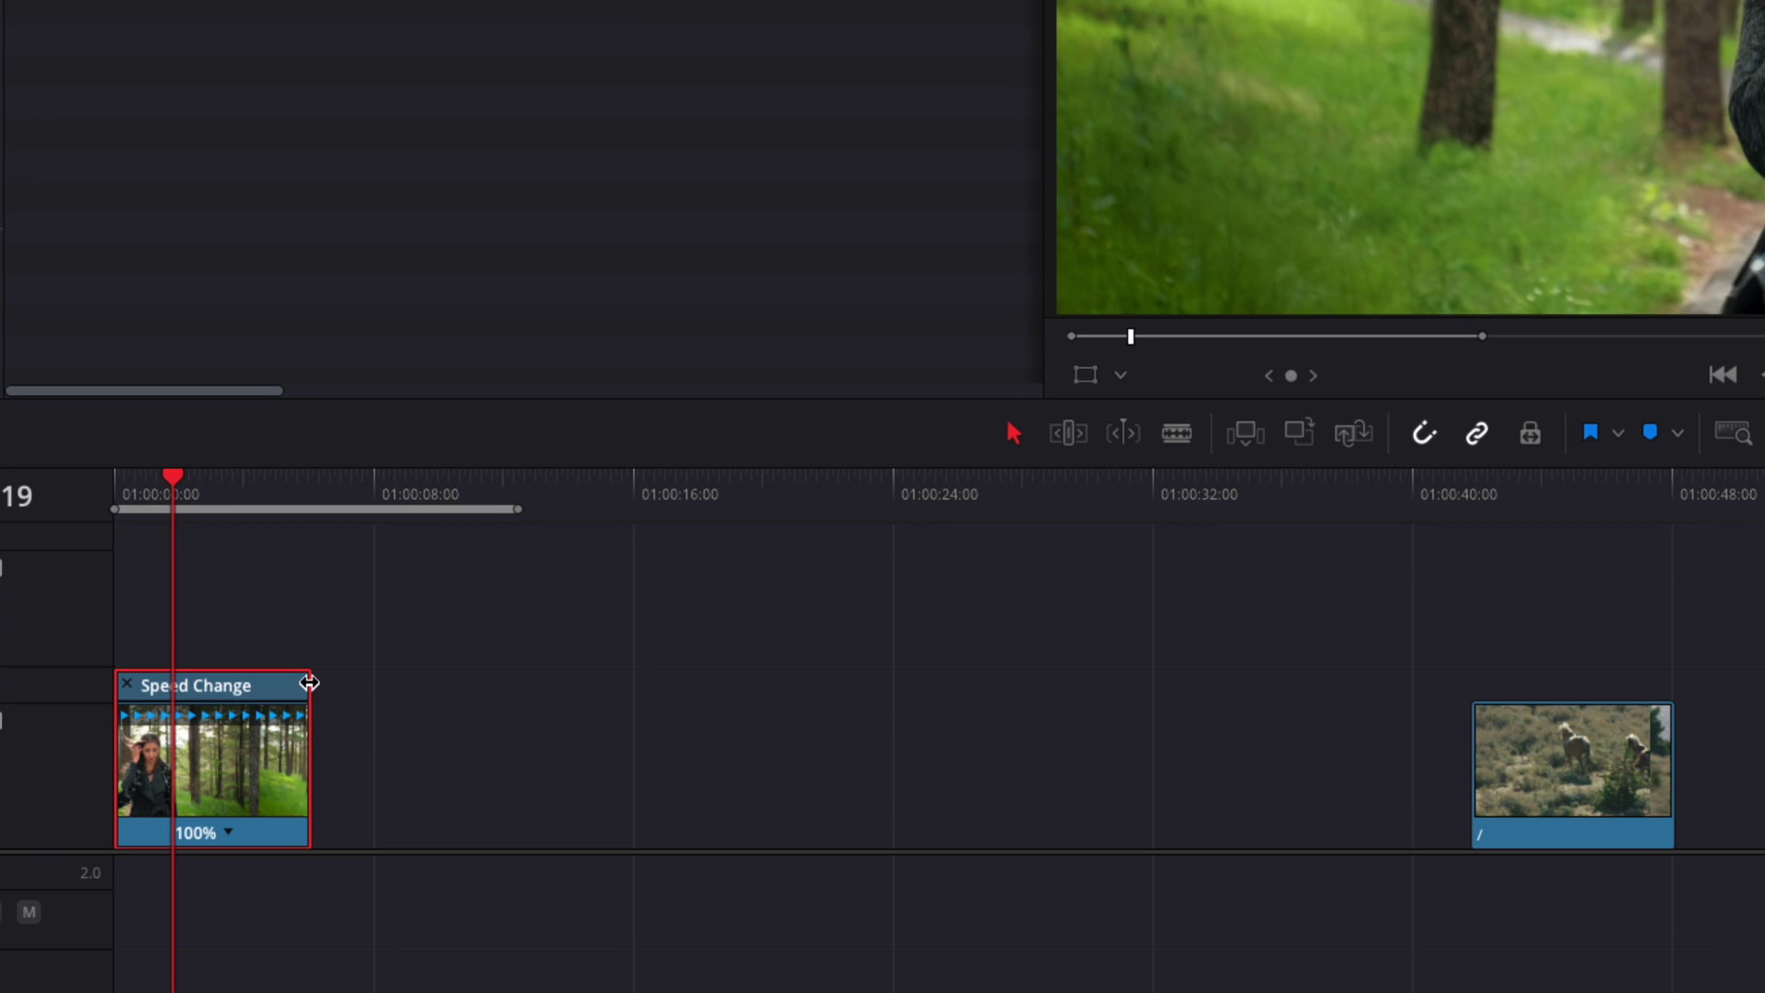
pyautogui.moveTo(309, 682); pyautogui.dragTo(894, 681)
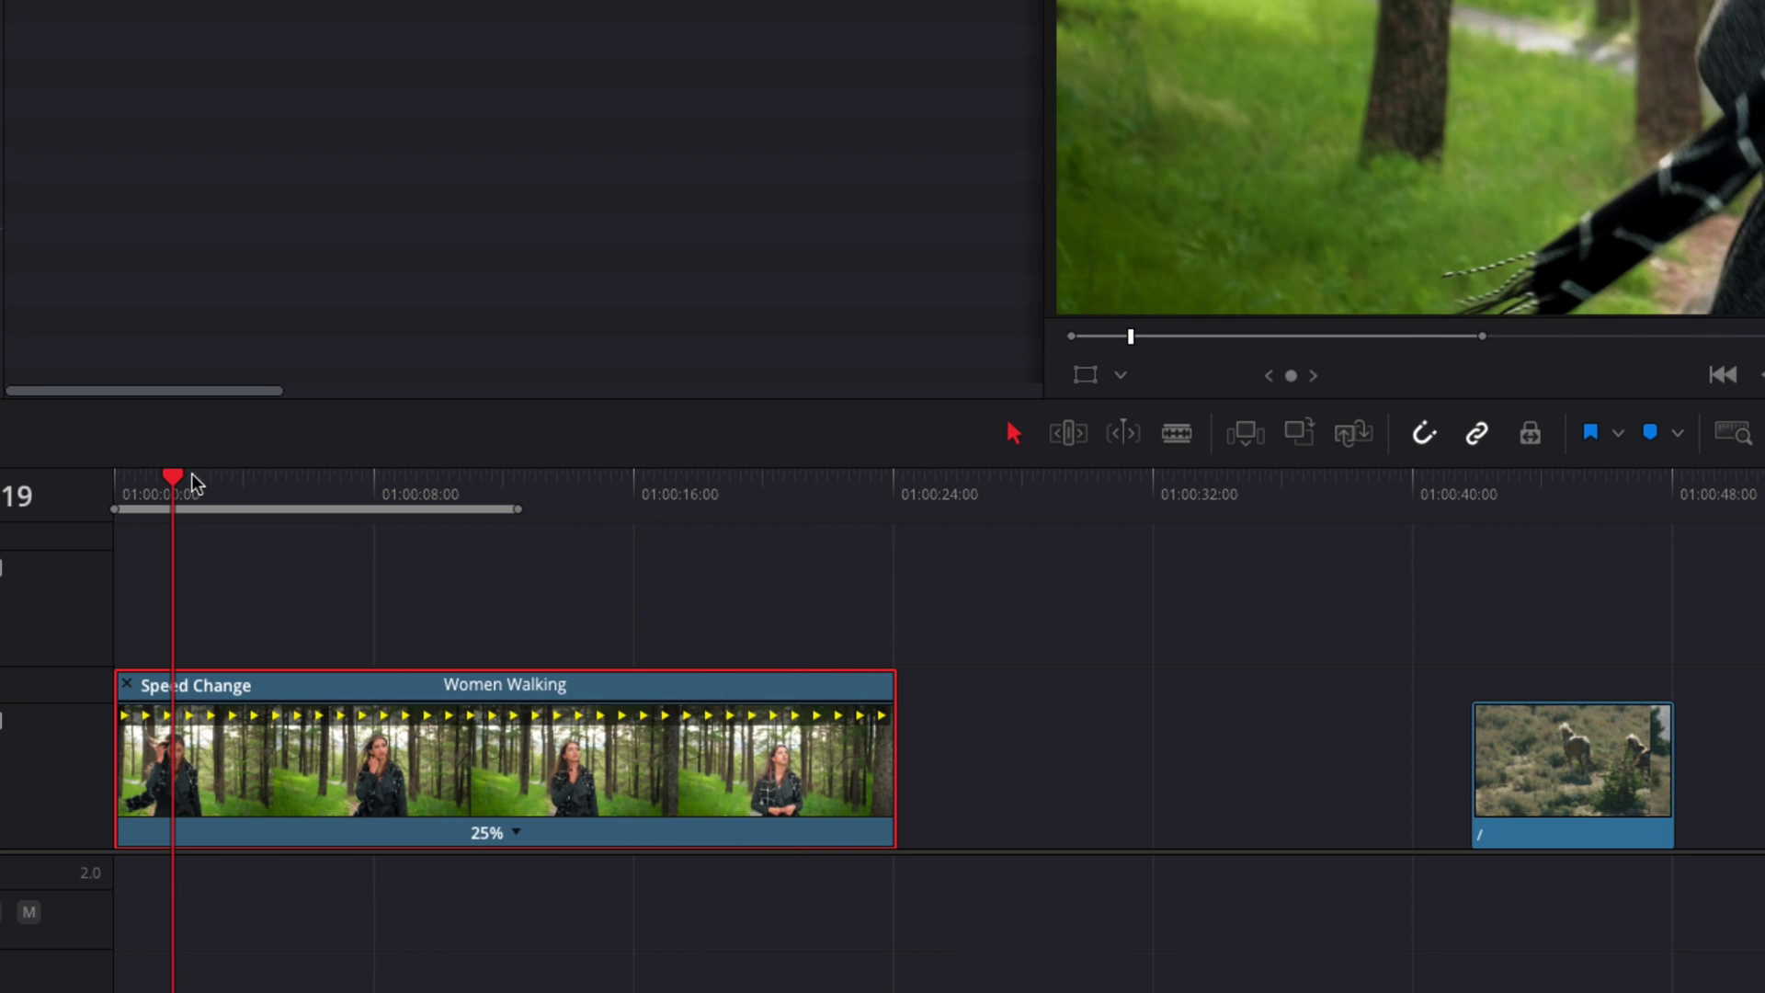
pyautogui.press('Home')
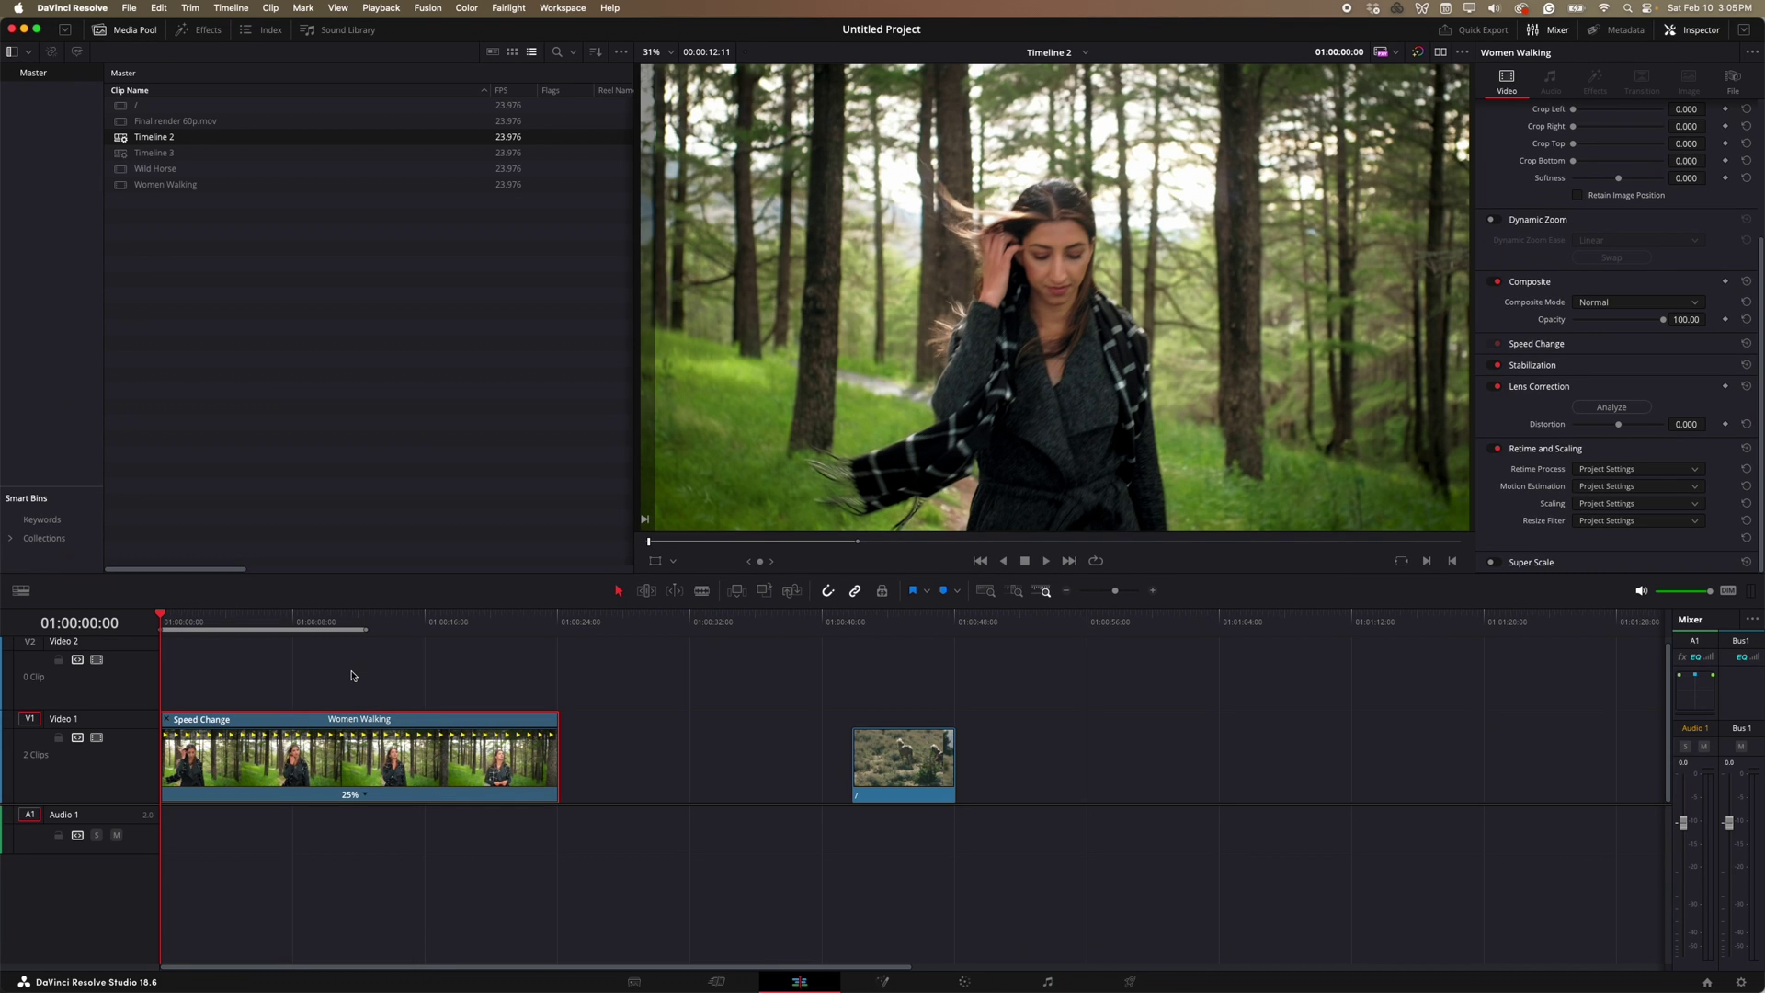
# Step: Play back the 25% slow-motion woman clip, then undo the speed change
pyautogui.press('space')
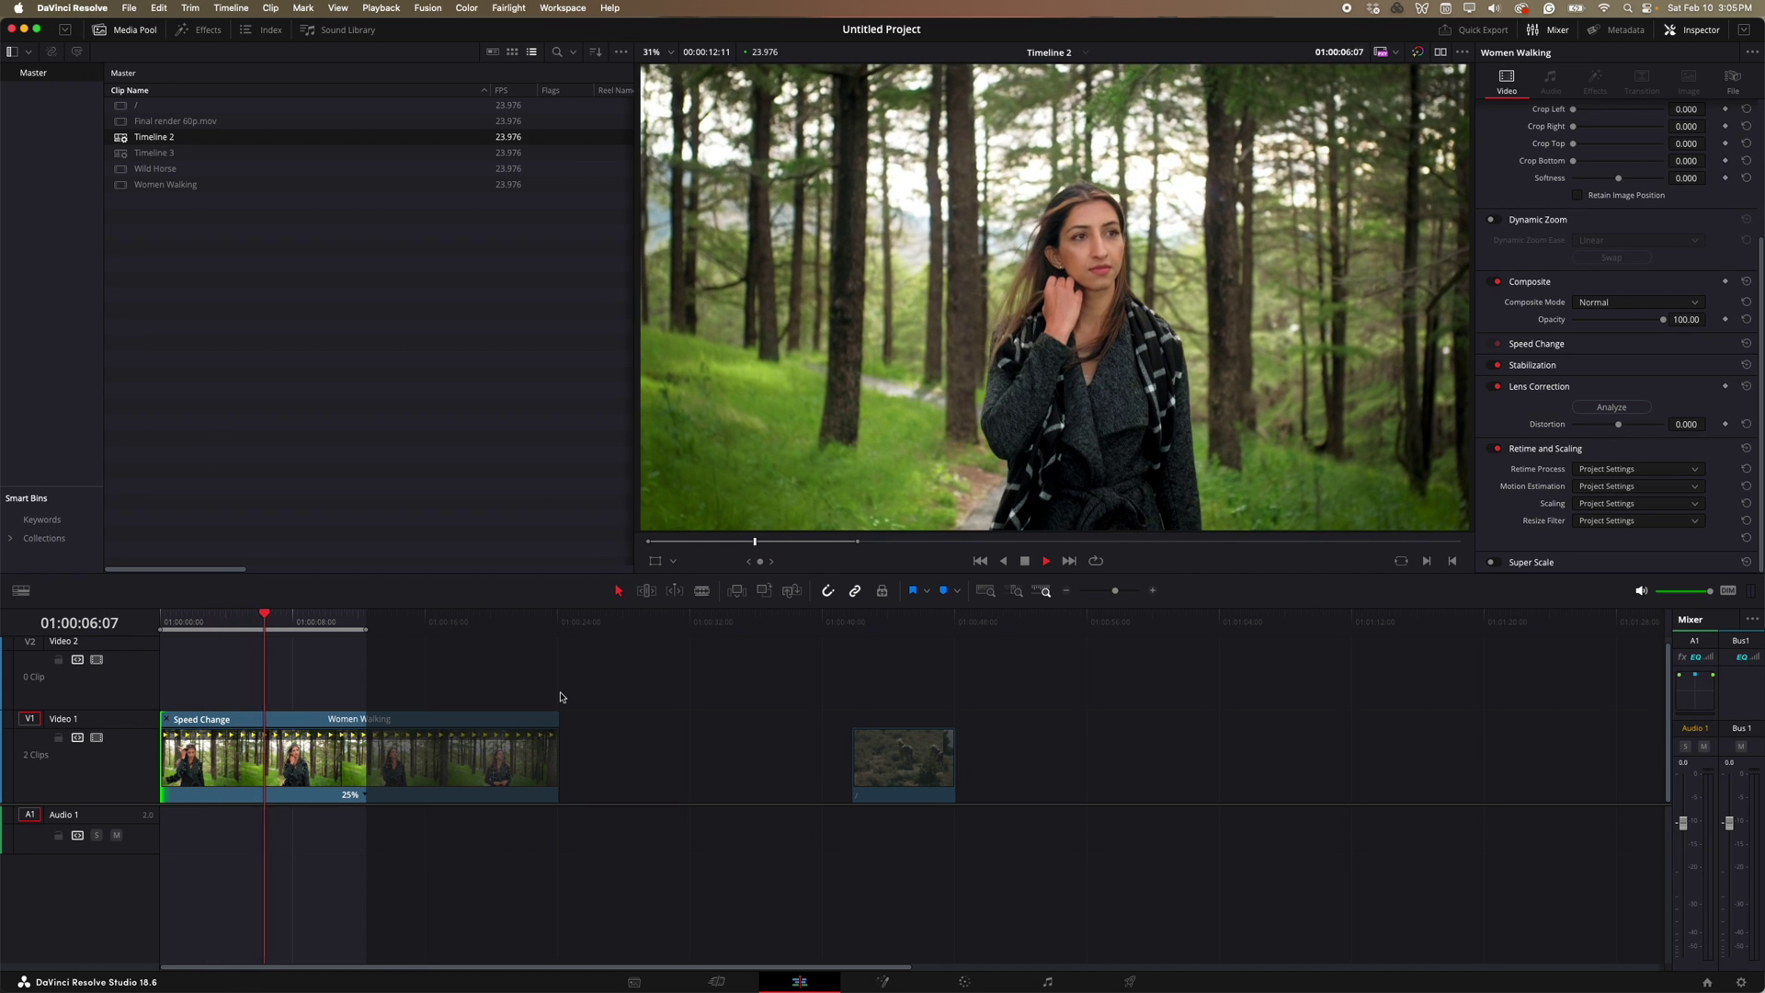
pyautogui.moveTo(173, 623); pyautogui.dragTo(230, 647)
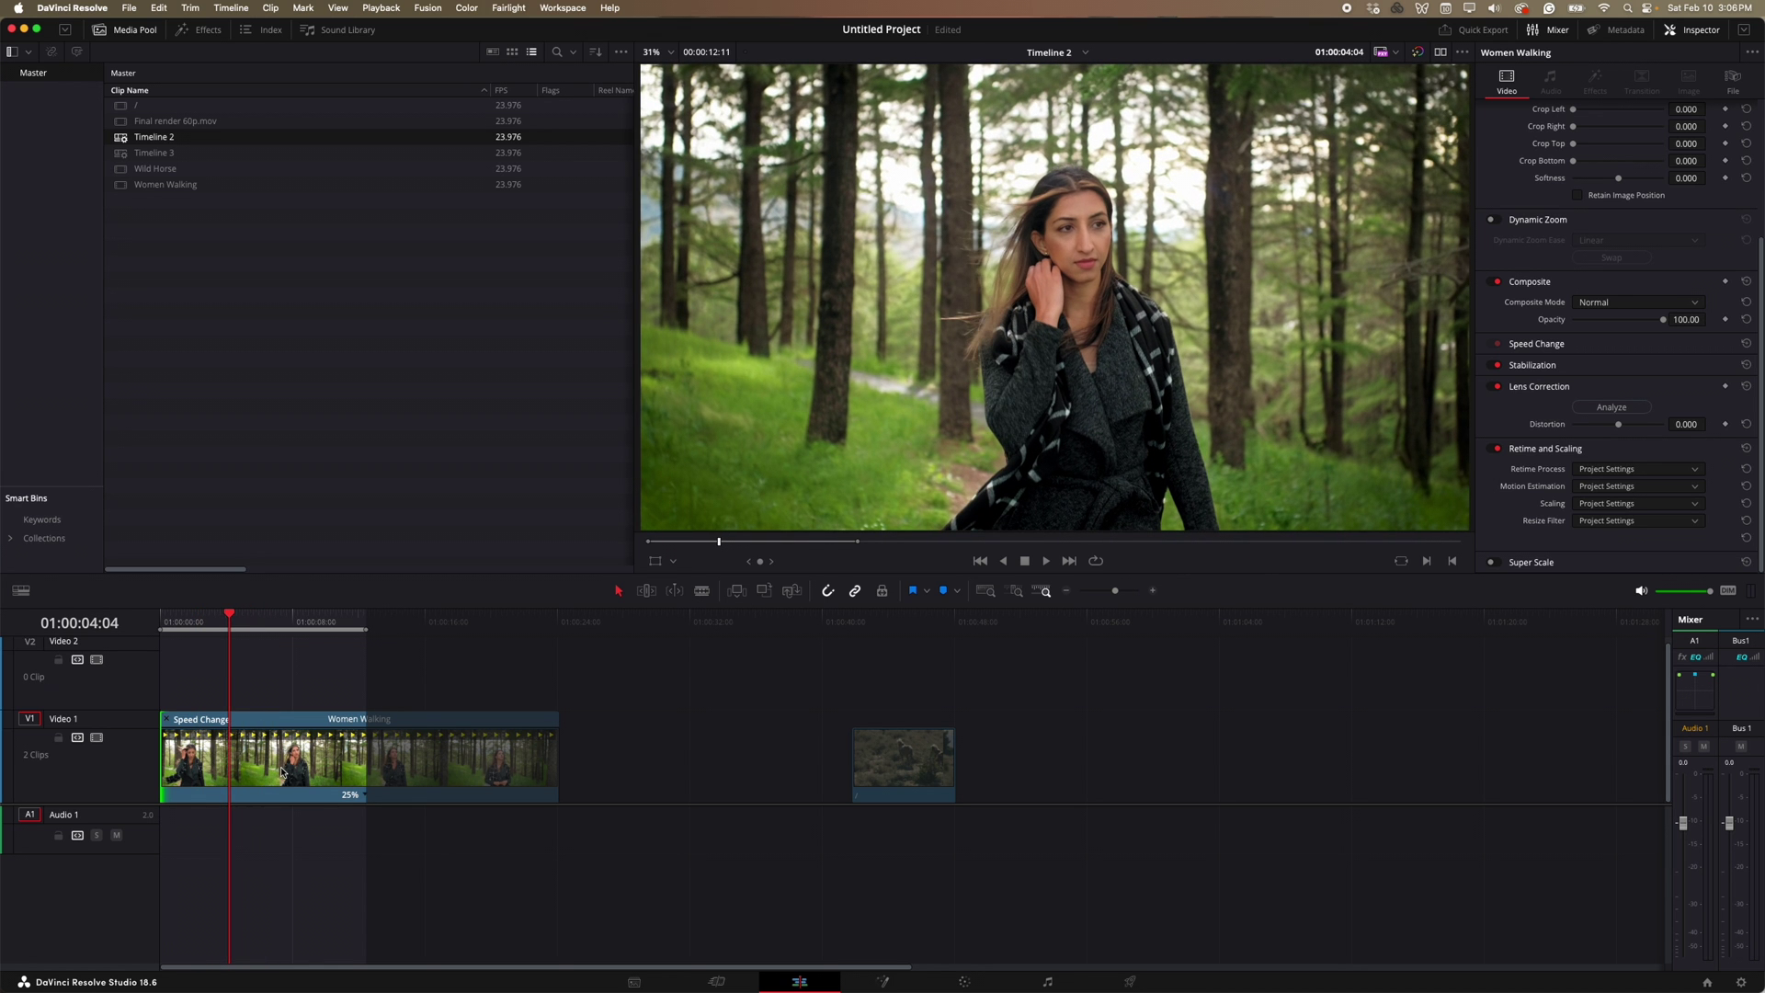
pyautogui.press('space')
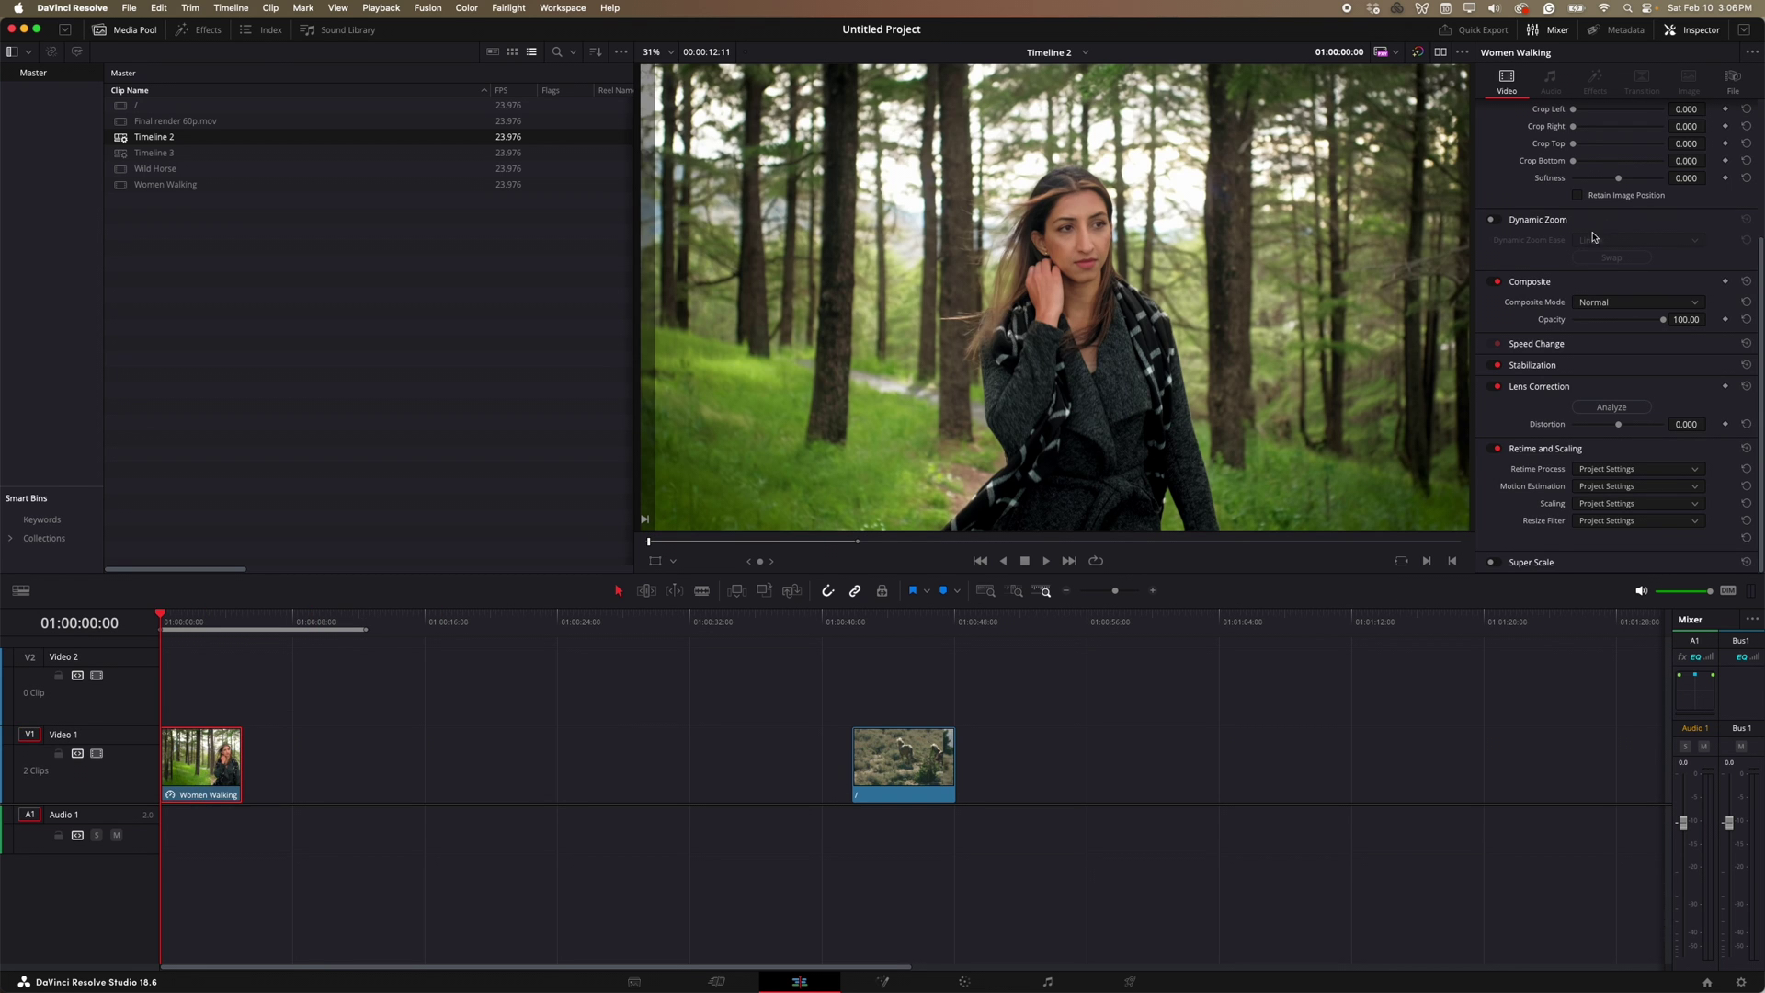
# Step: Bring the Inspector's Retime and Scaling section into view, toggling it off and back on
pyautogui.scroll(1, 1652, 227)
pyautogui.scroll(2, 1652, 227)
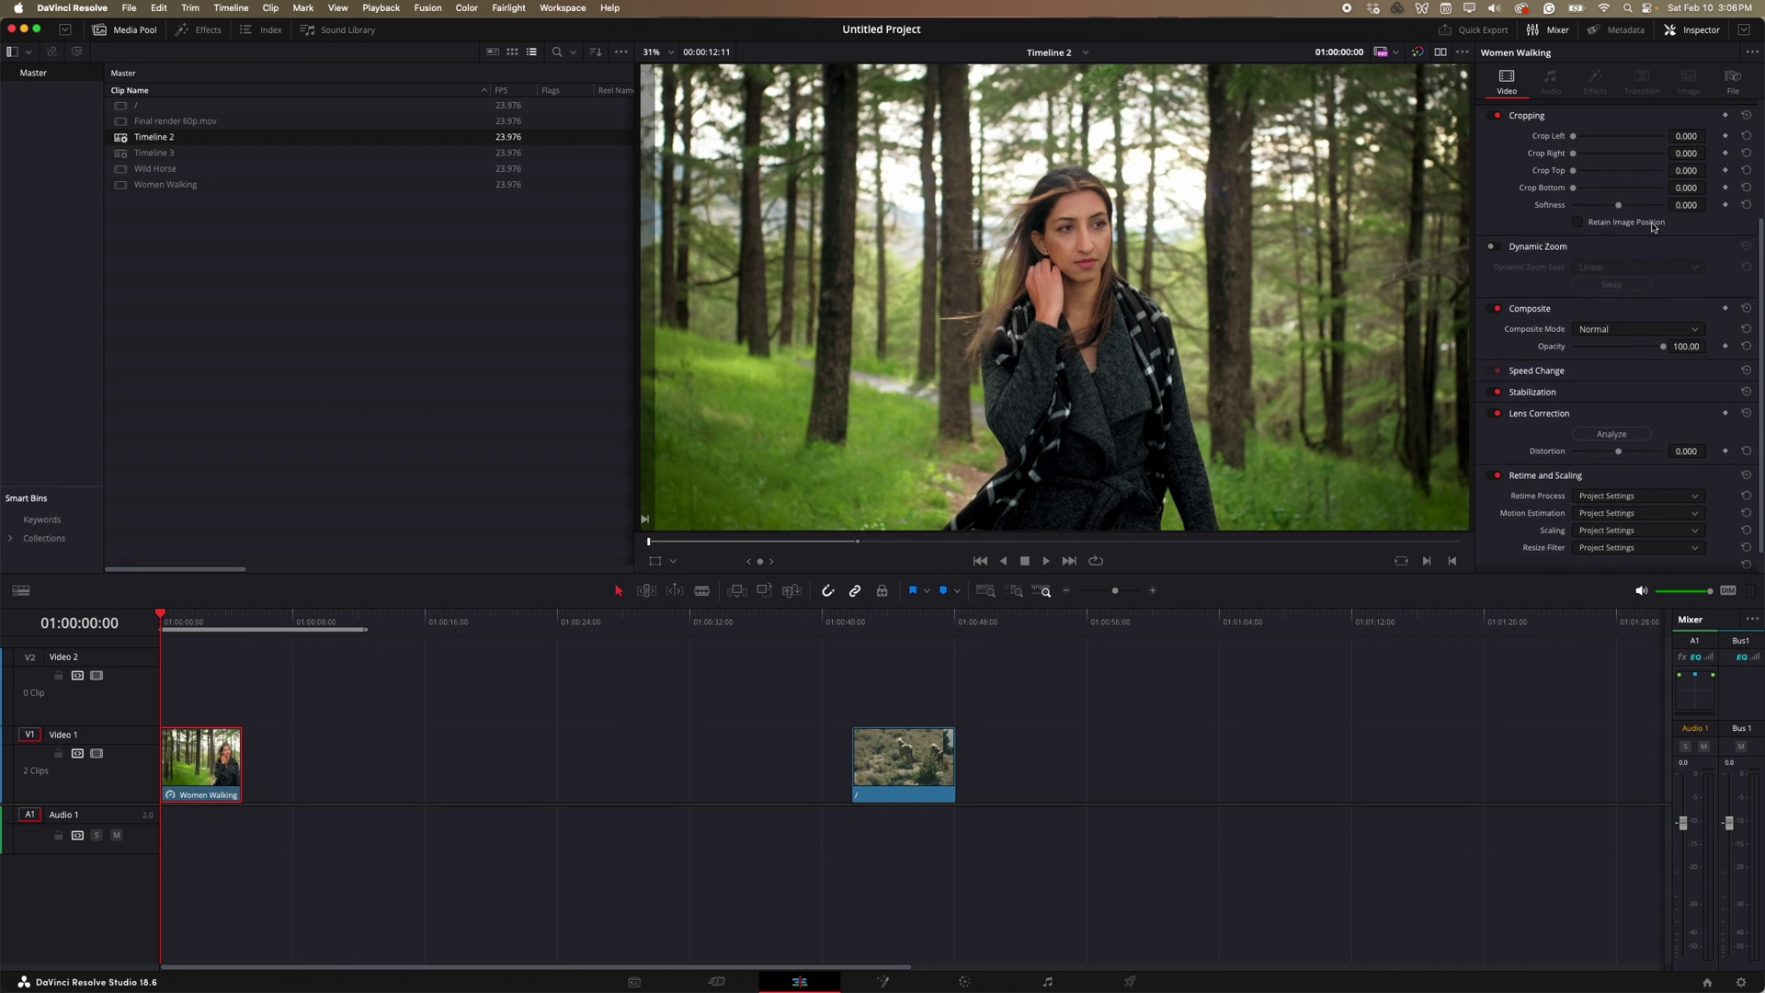
pyautogui.scroll(10, 1652, 227)
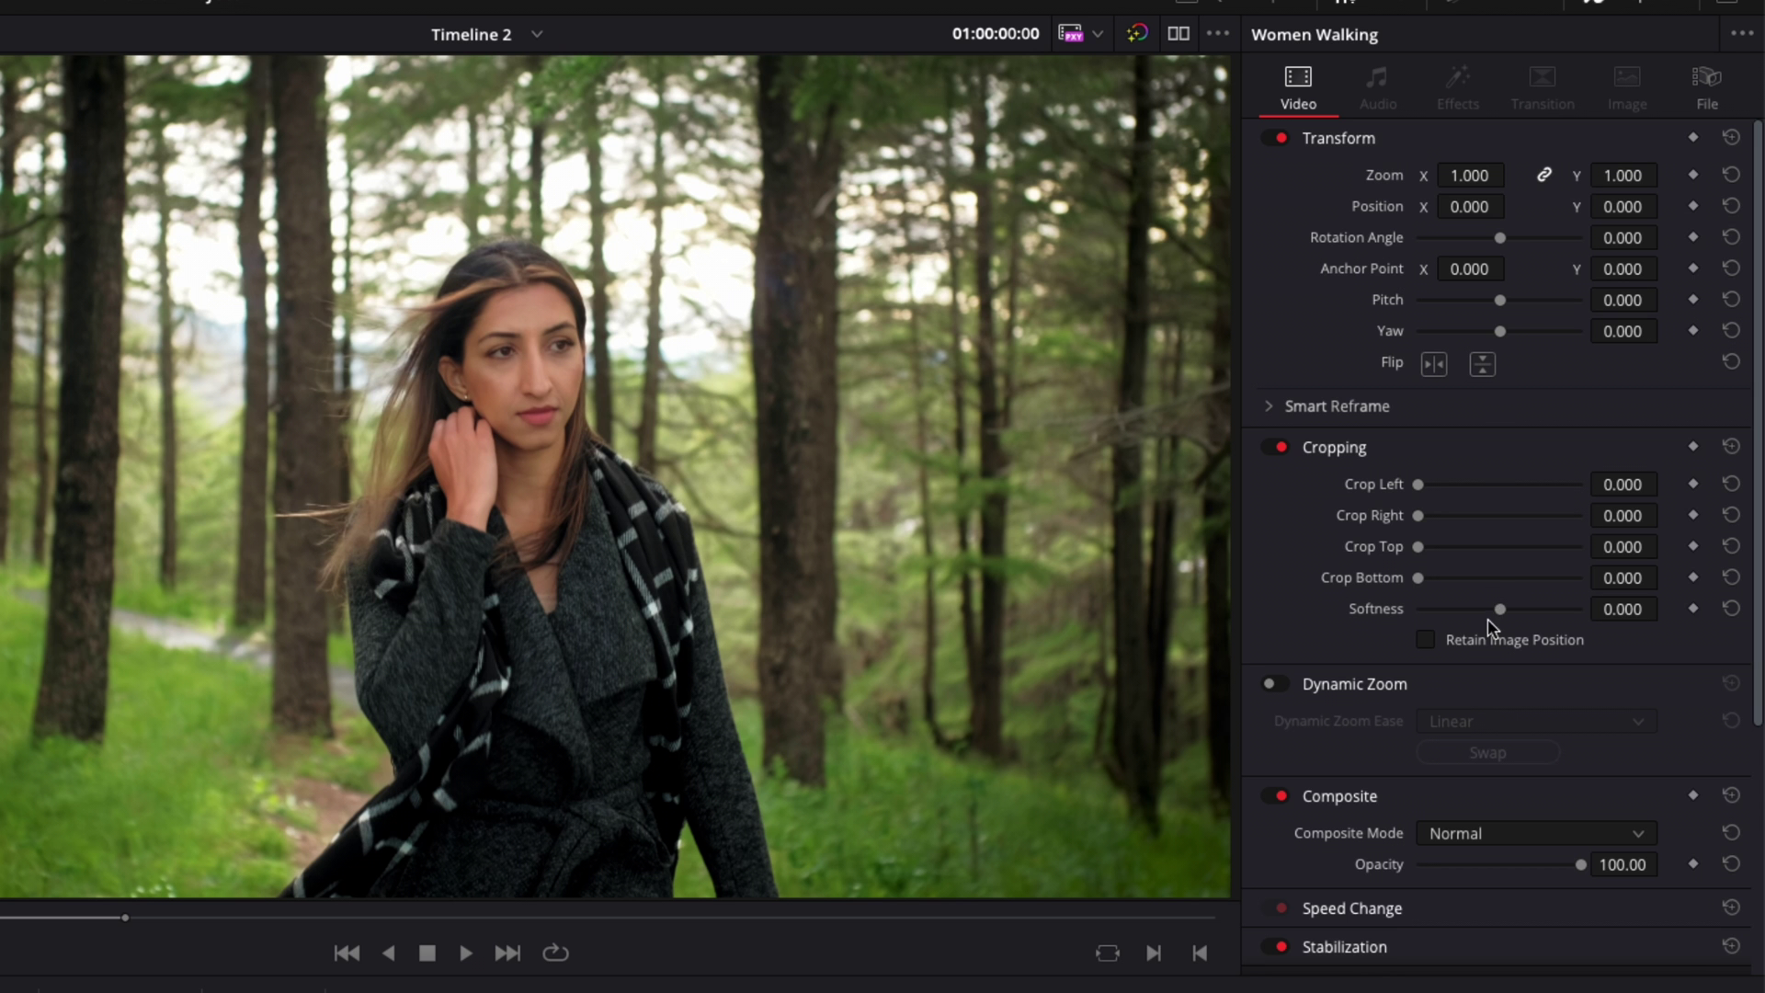
pyautogui.scroll(-8, 1495, 589)
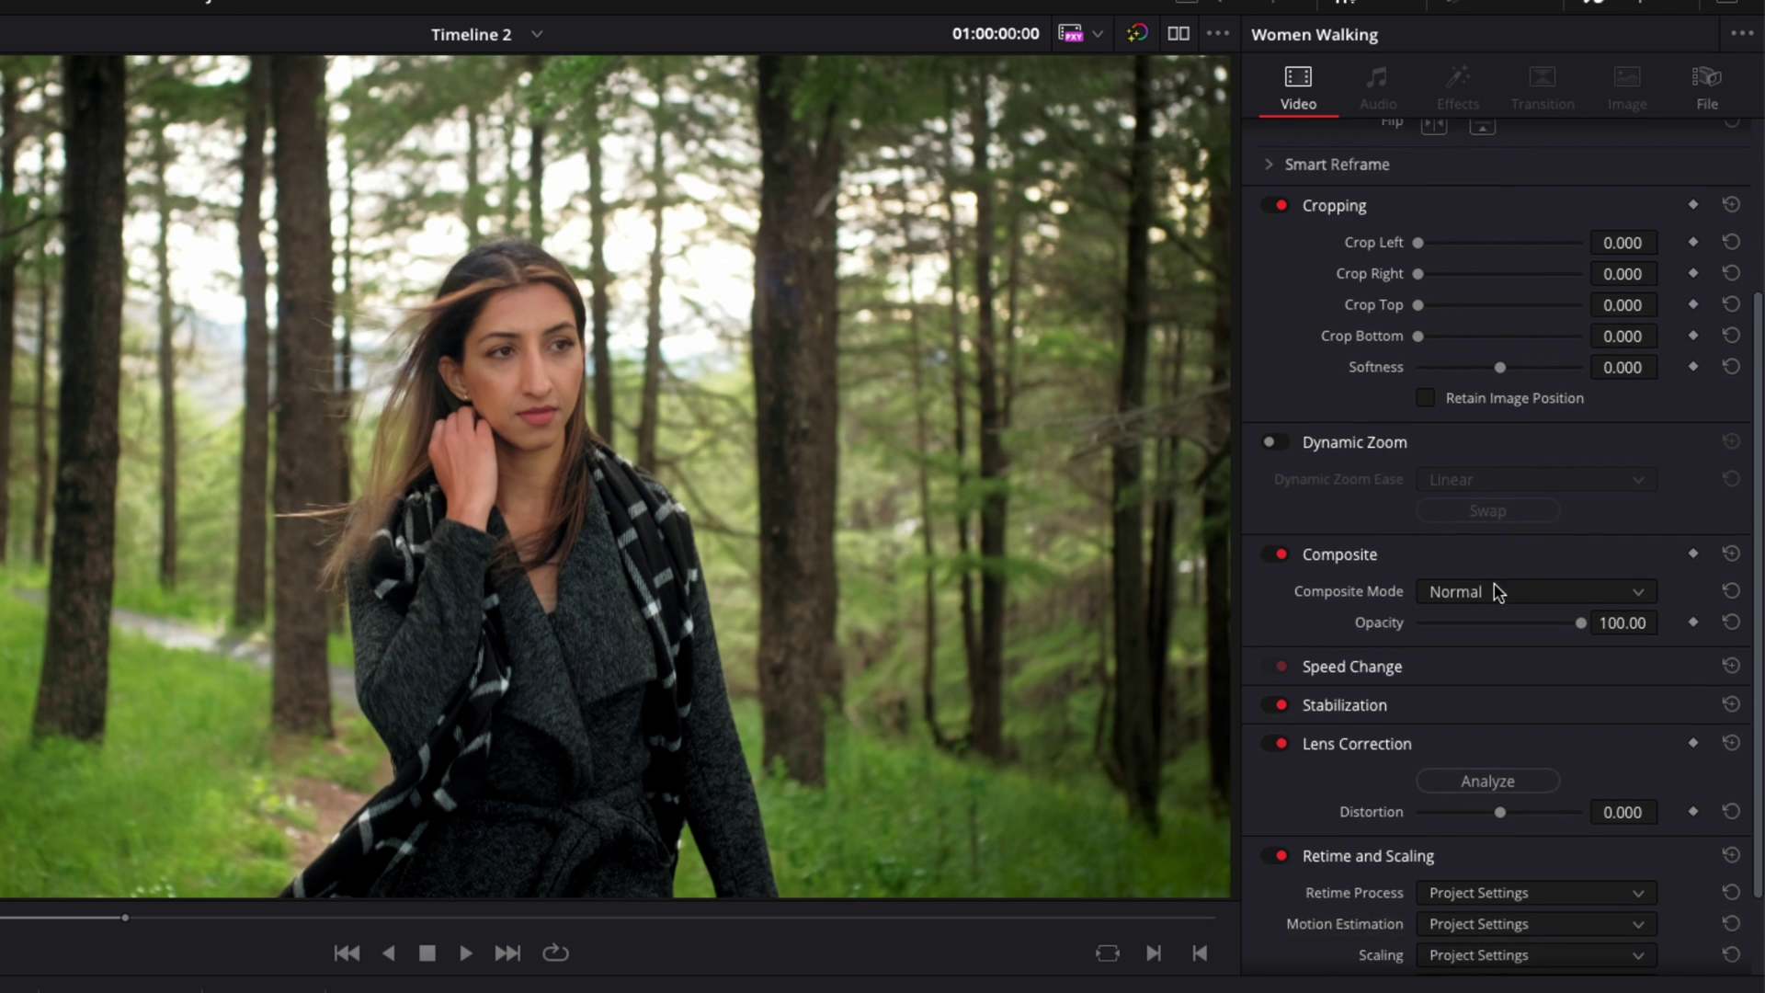
pyautogui.click(1277, 792)
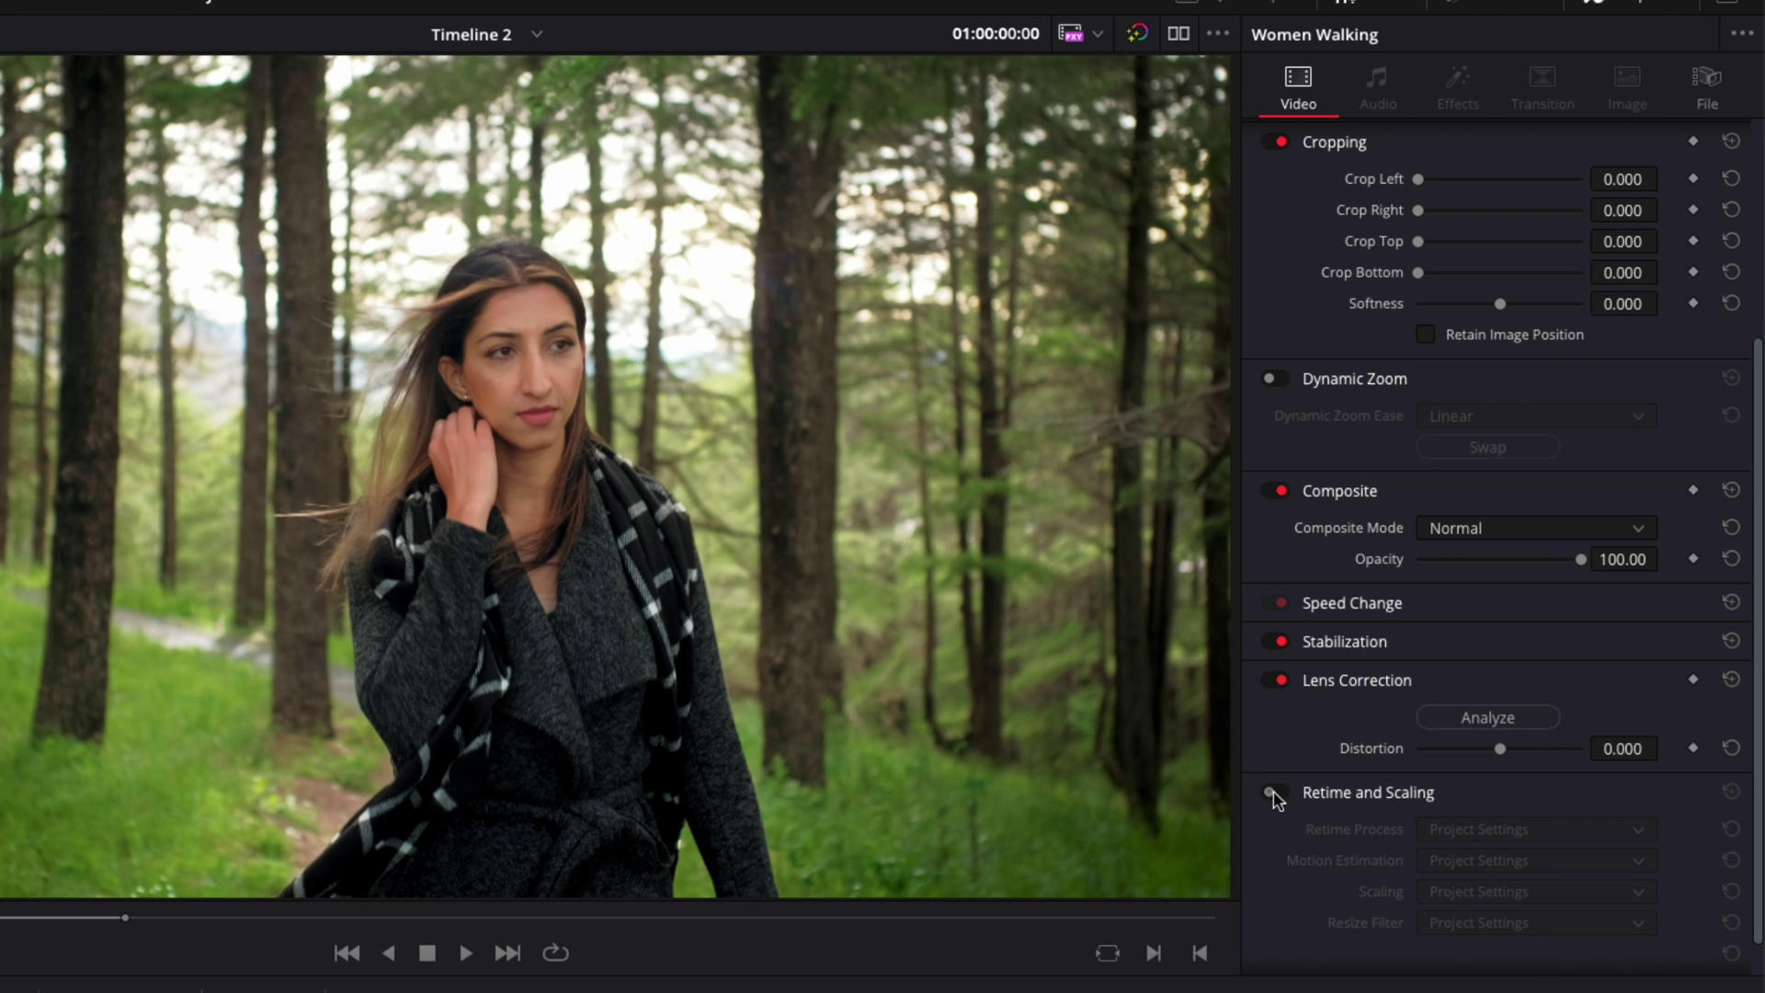
pyautogui.click(1276, 792)
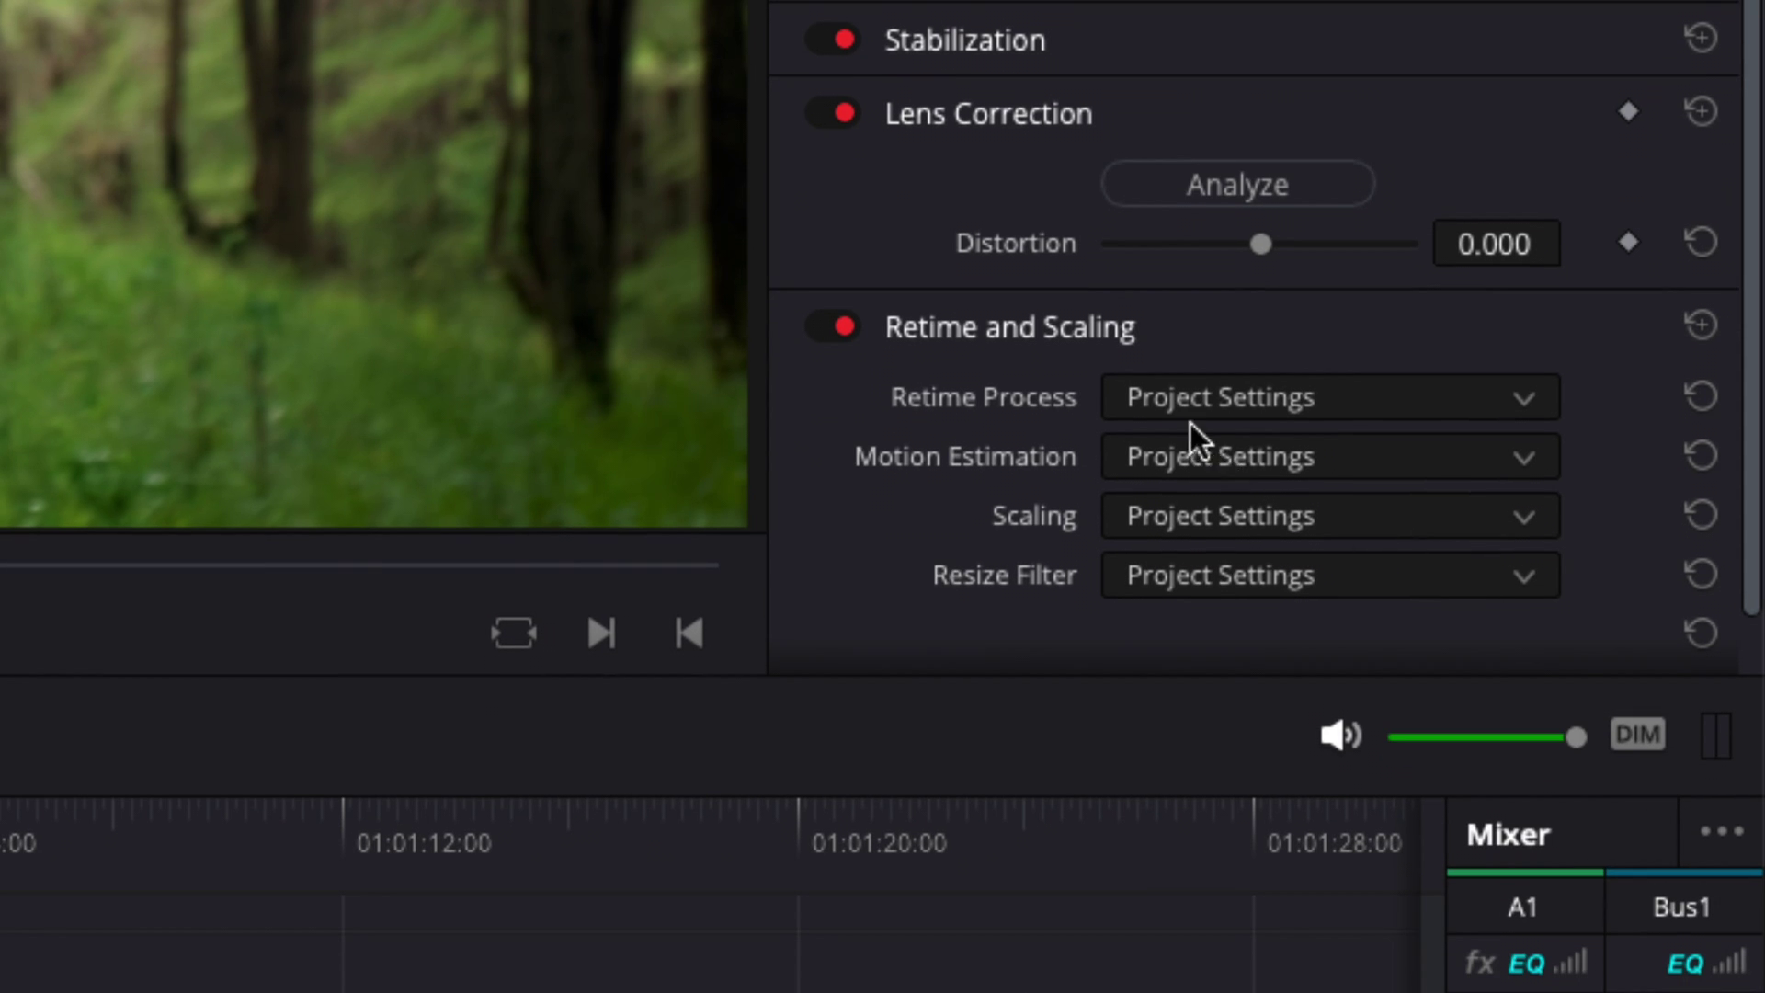
# Step: Set Retime Process to Optical Flow, Motion Estimation to Speed Warp, and Resize Filter to Sharper
pyautogui.click(1256, 401)
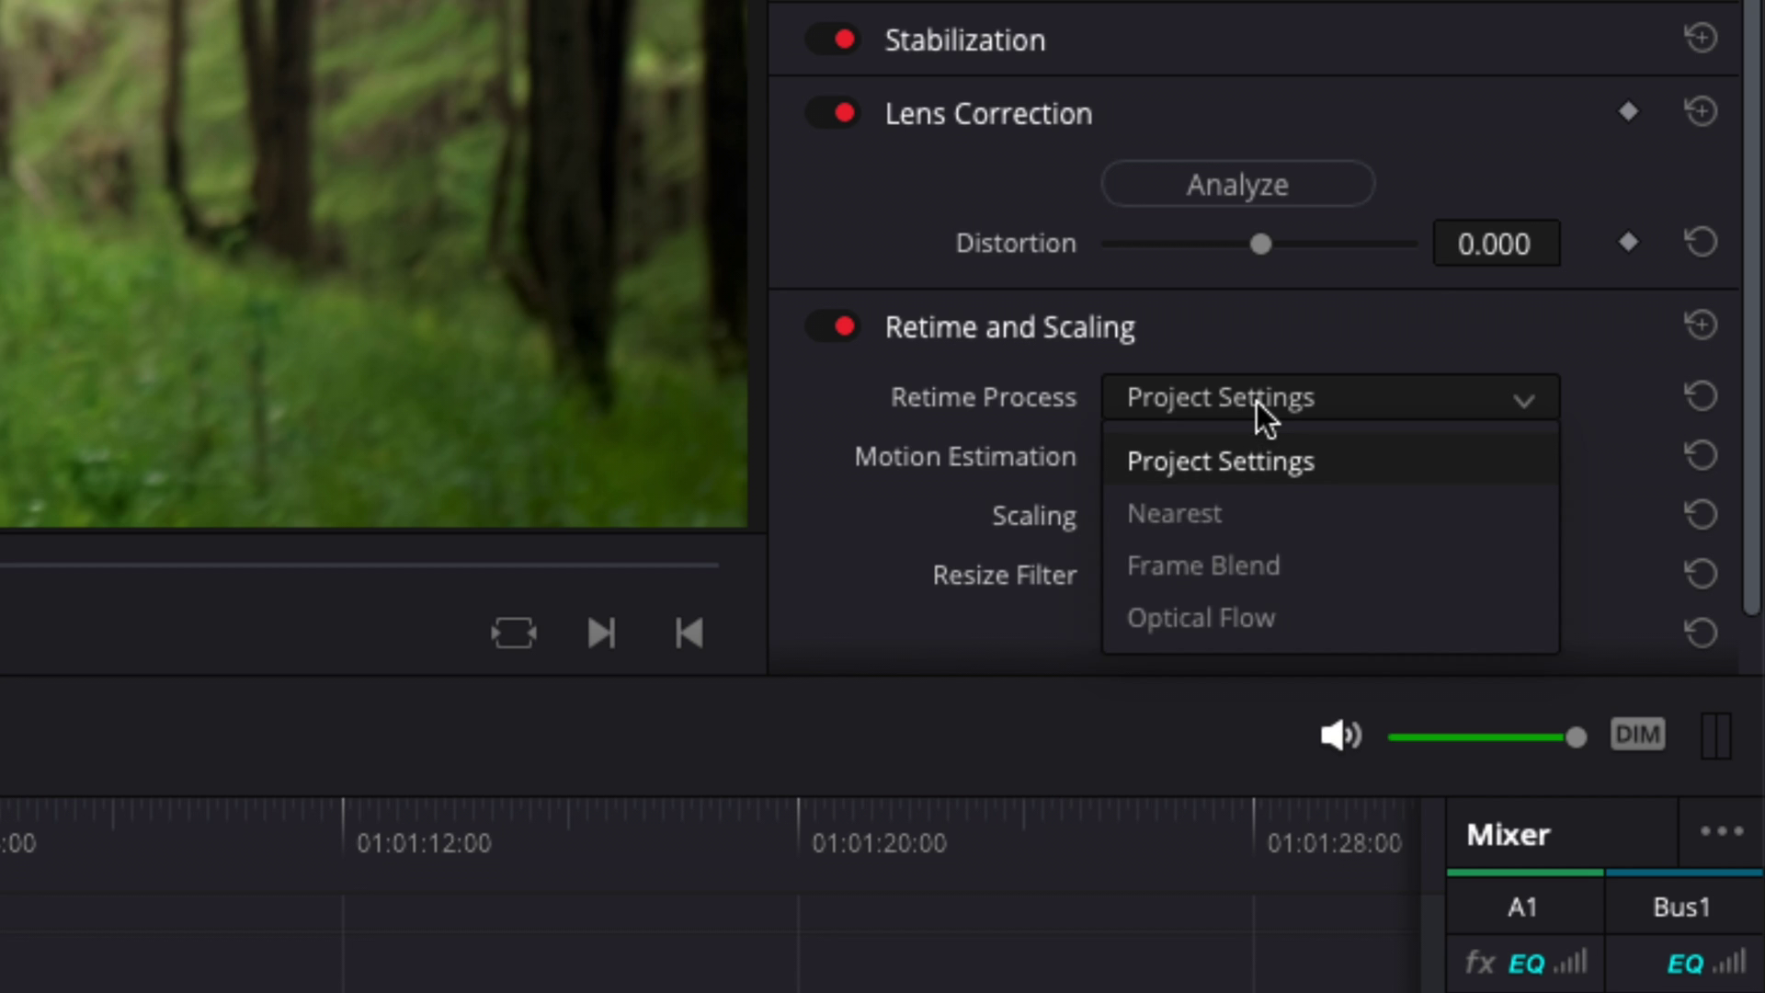
pyautogui.click(1212, 610)
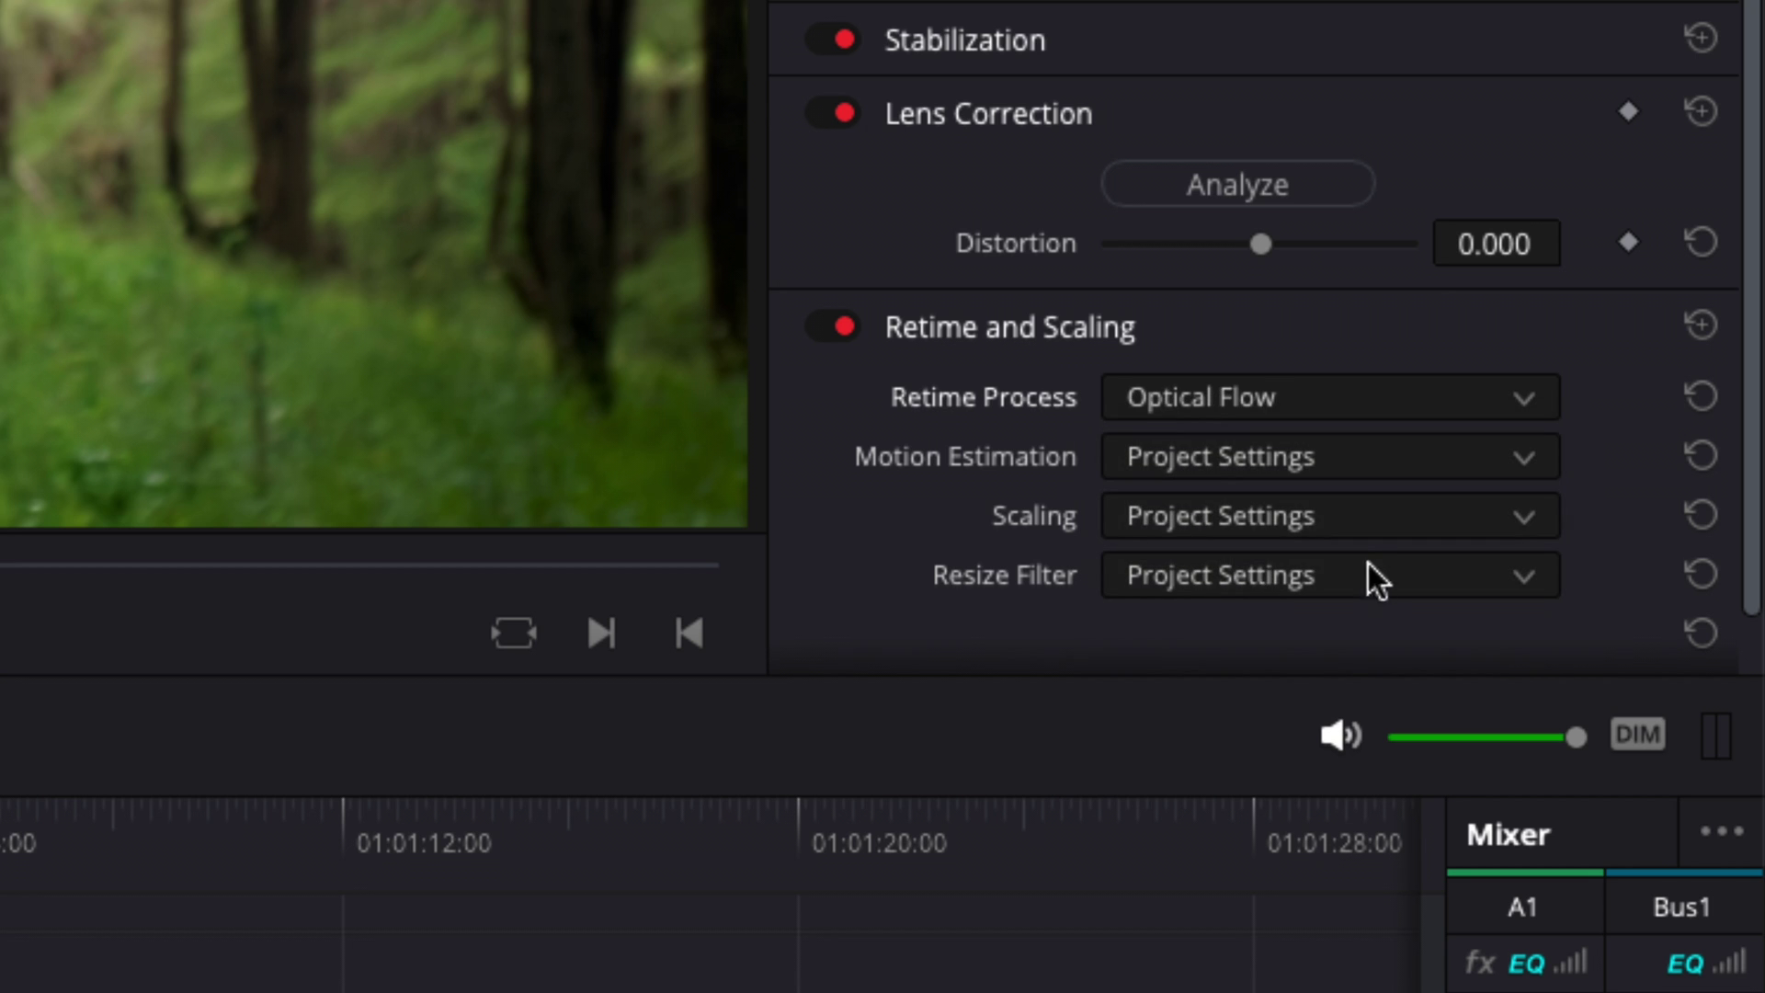
pyautogui.click(1210, 461)
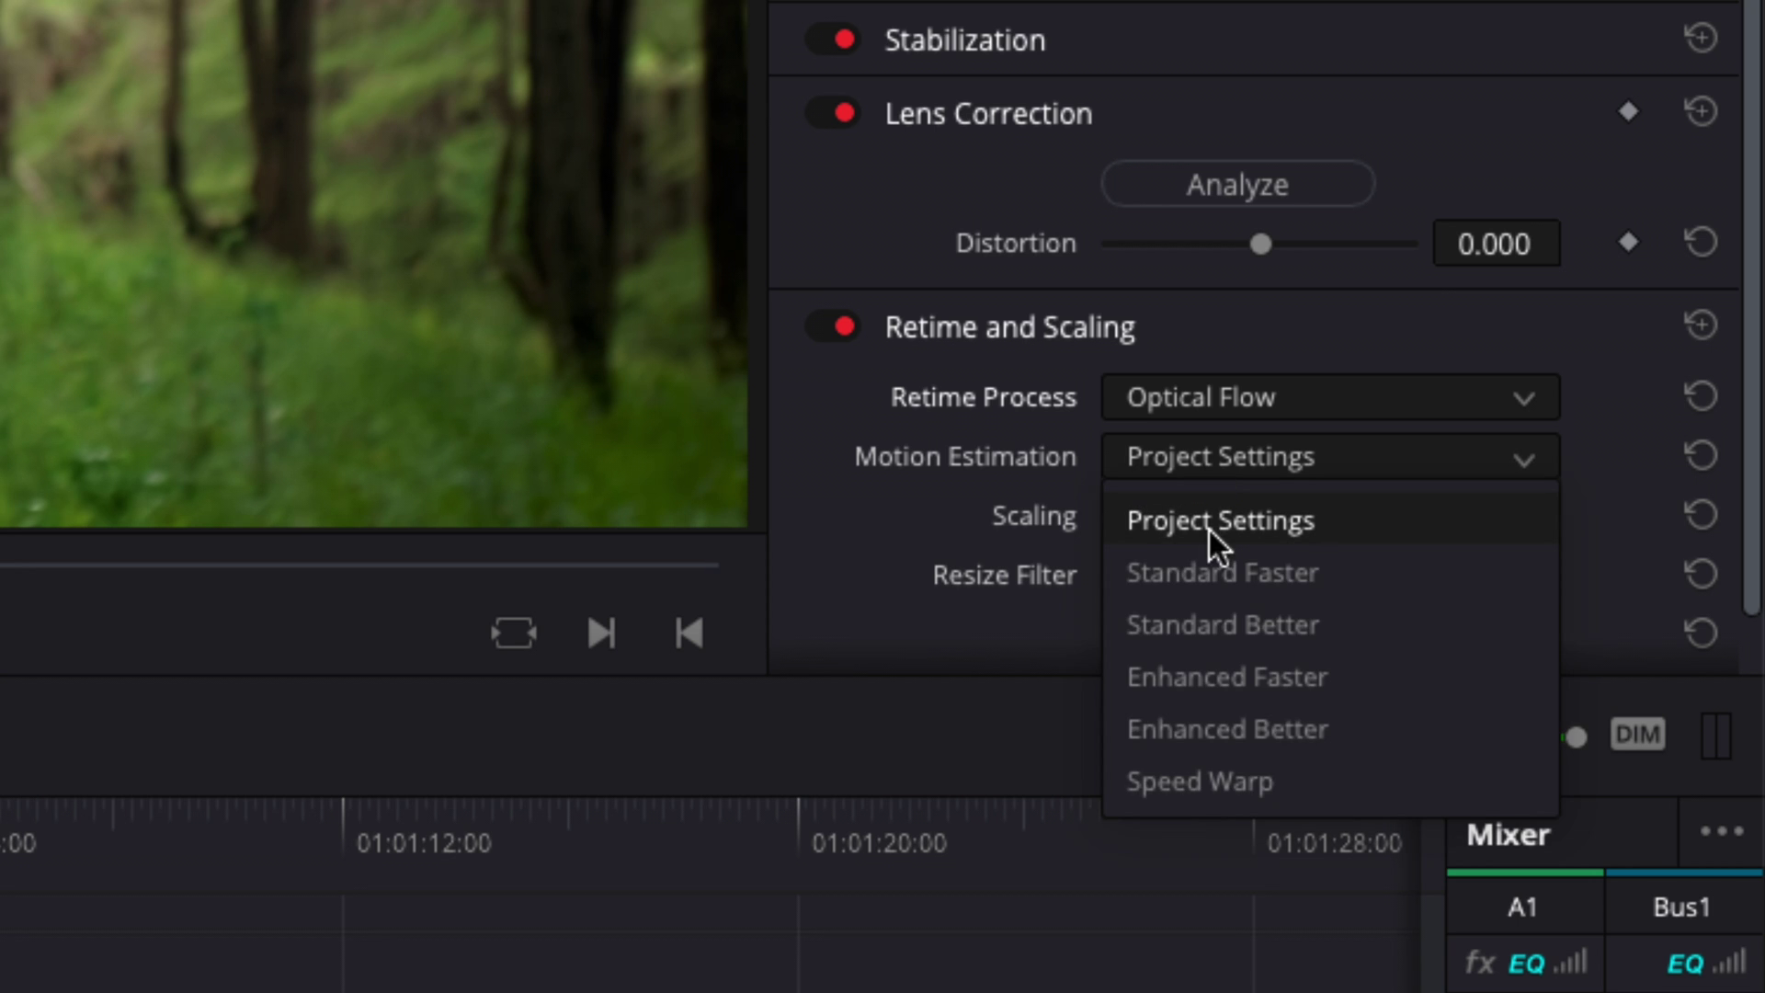
pyautogui.click(1235, 780)
pyautogui.click(1200, 574)
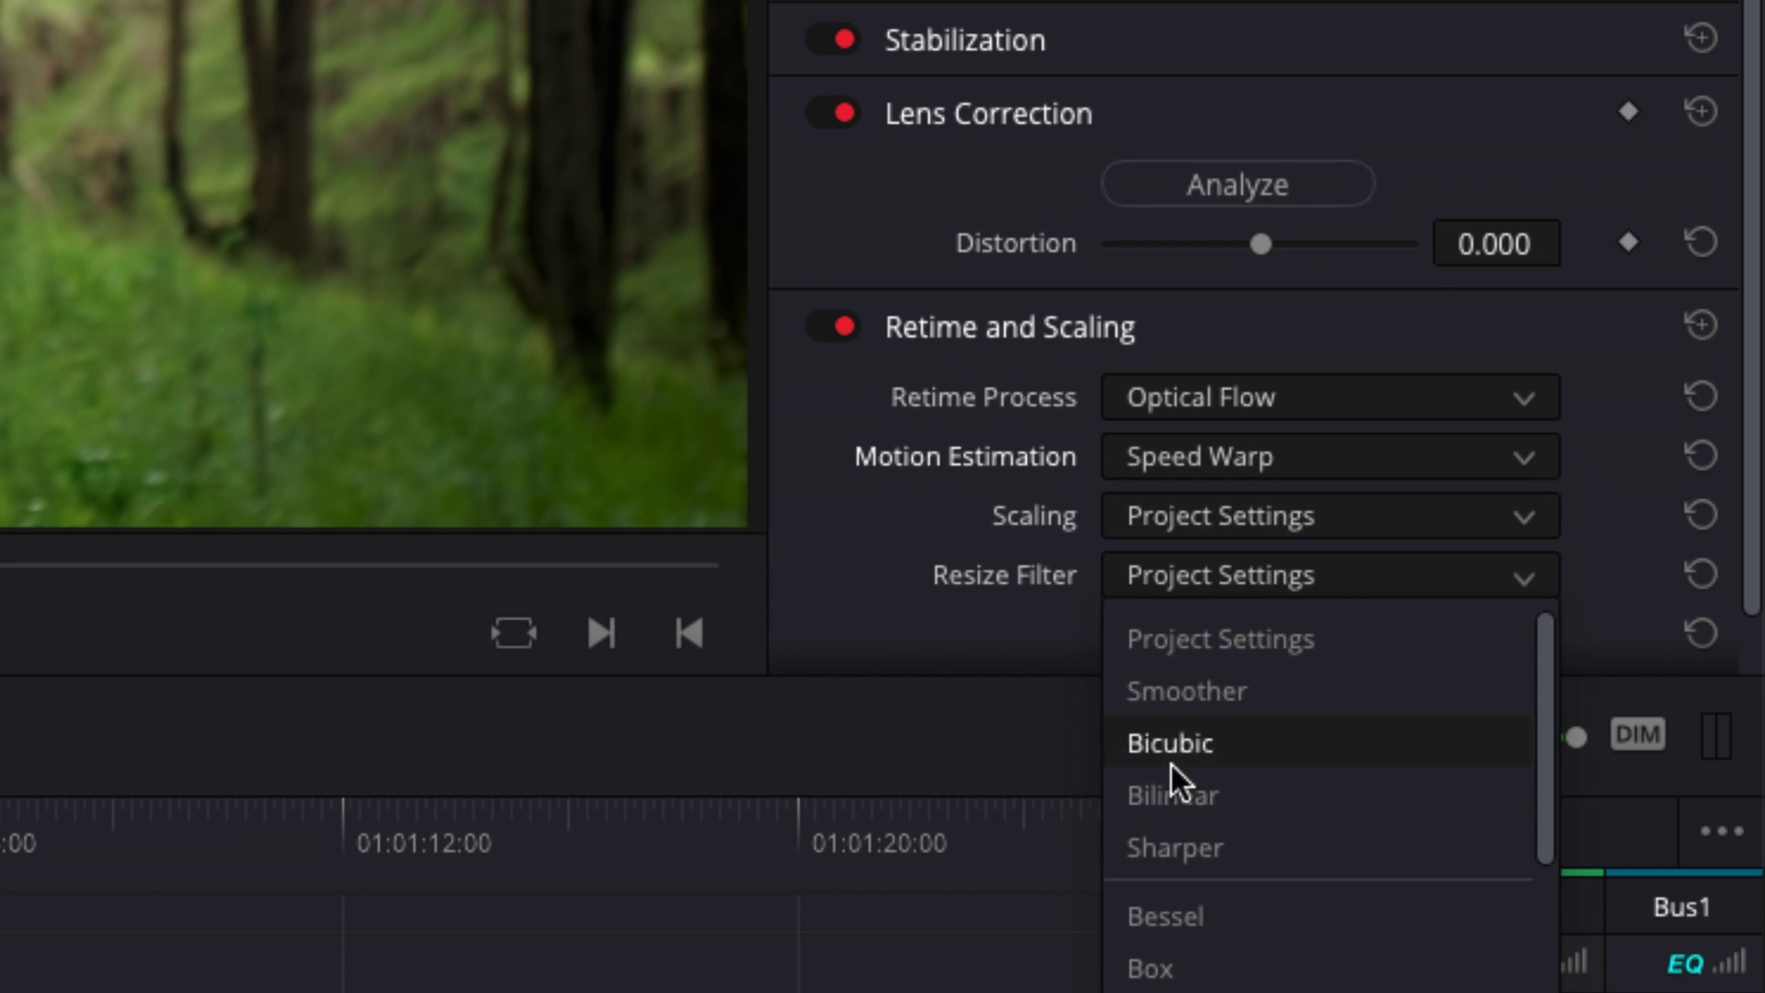
pyautogui.click(1188, 831)
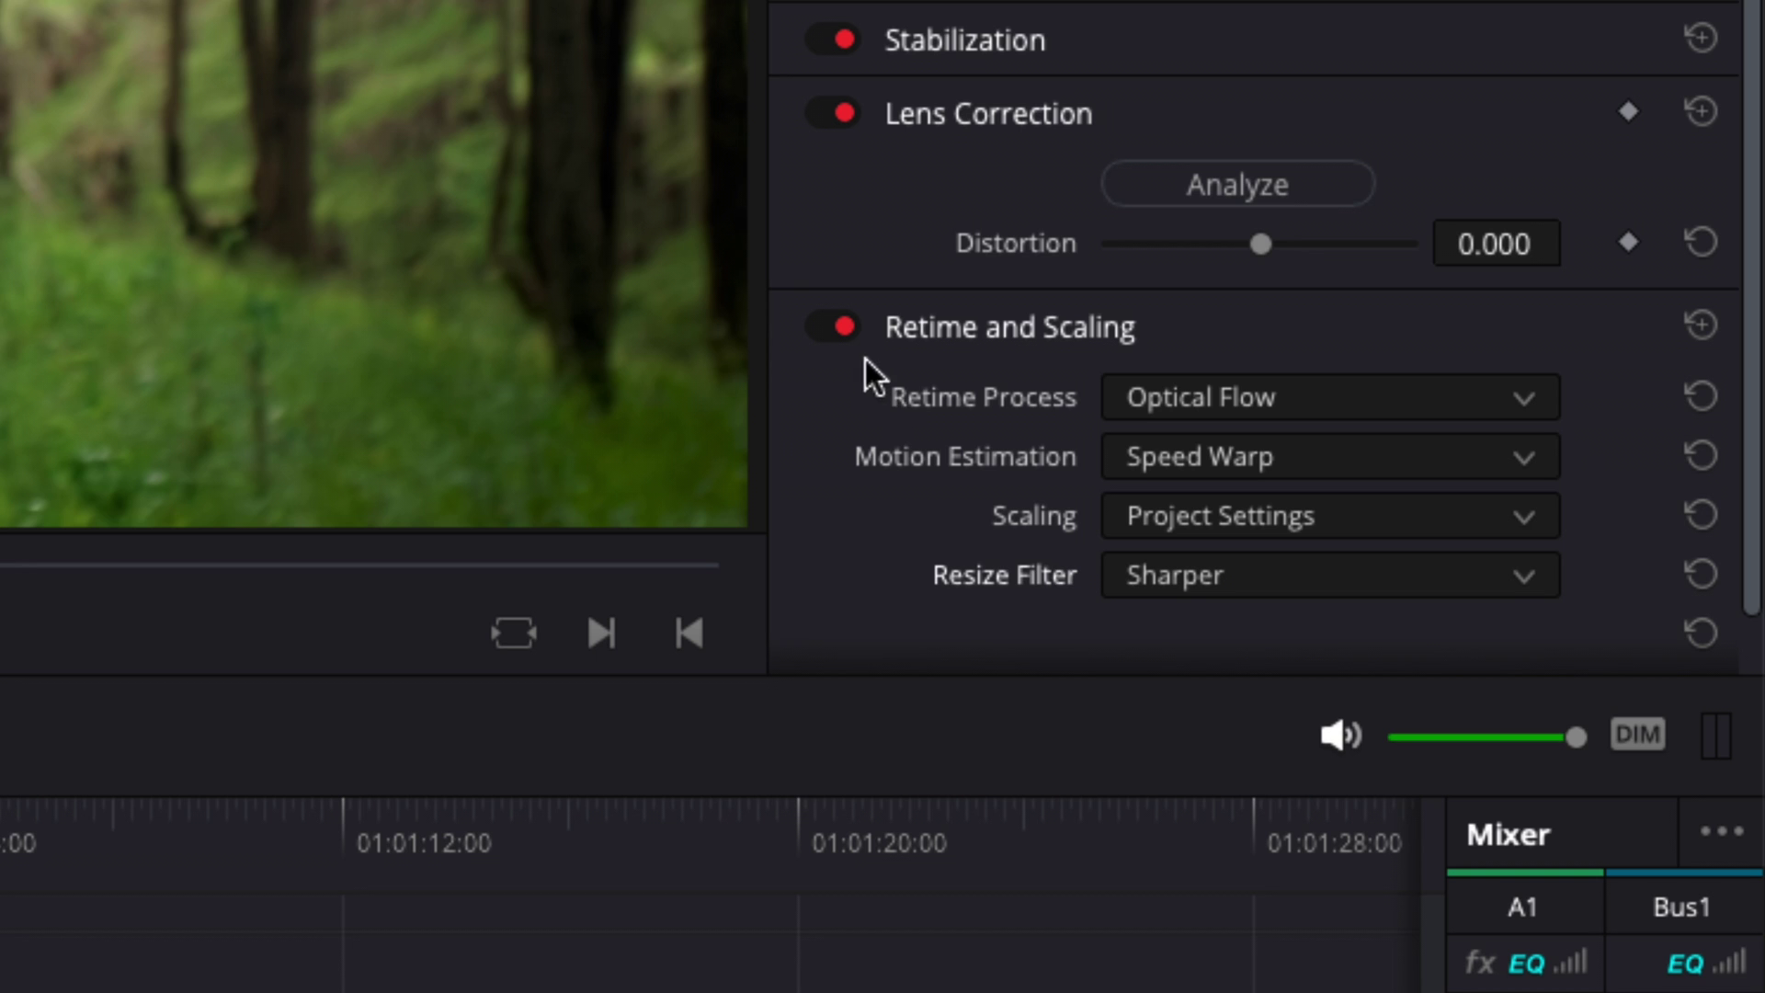
# Step: Compare the woman clip with Retime and Scaling switched off, then re-enable it
pyautogui.click(834, 328)
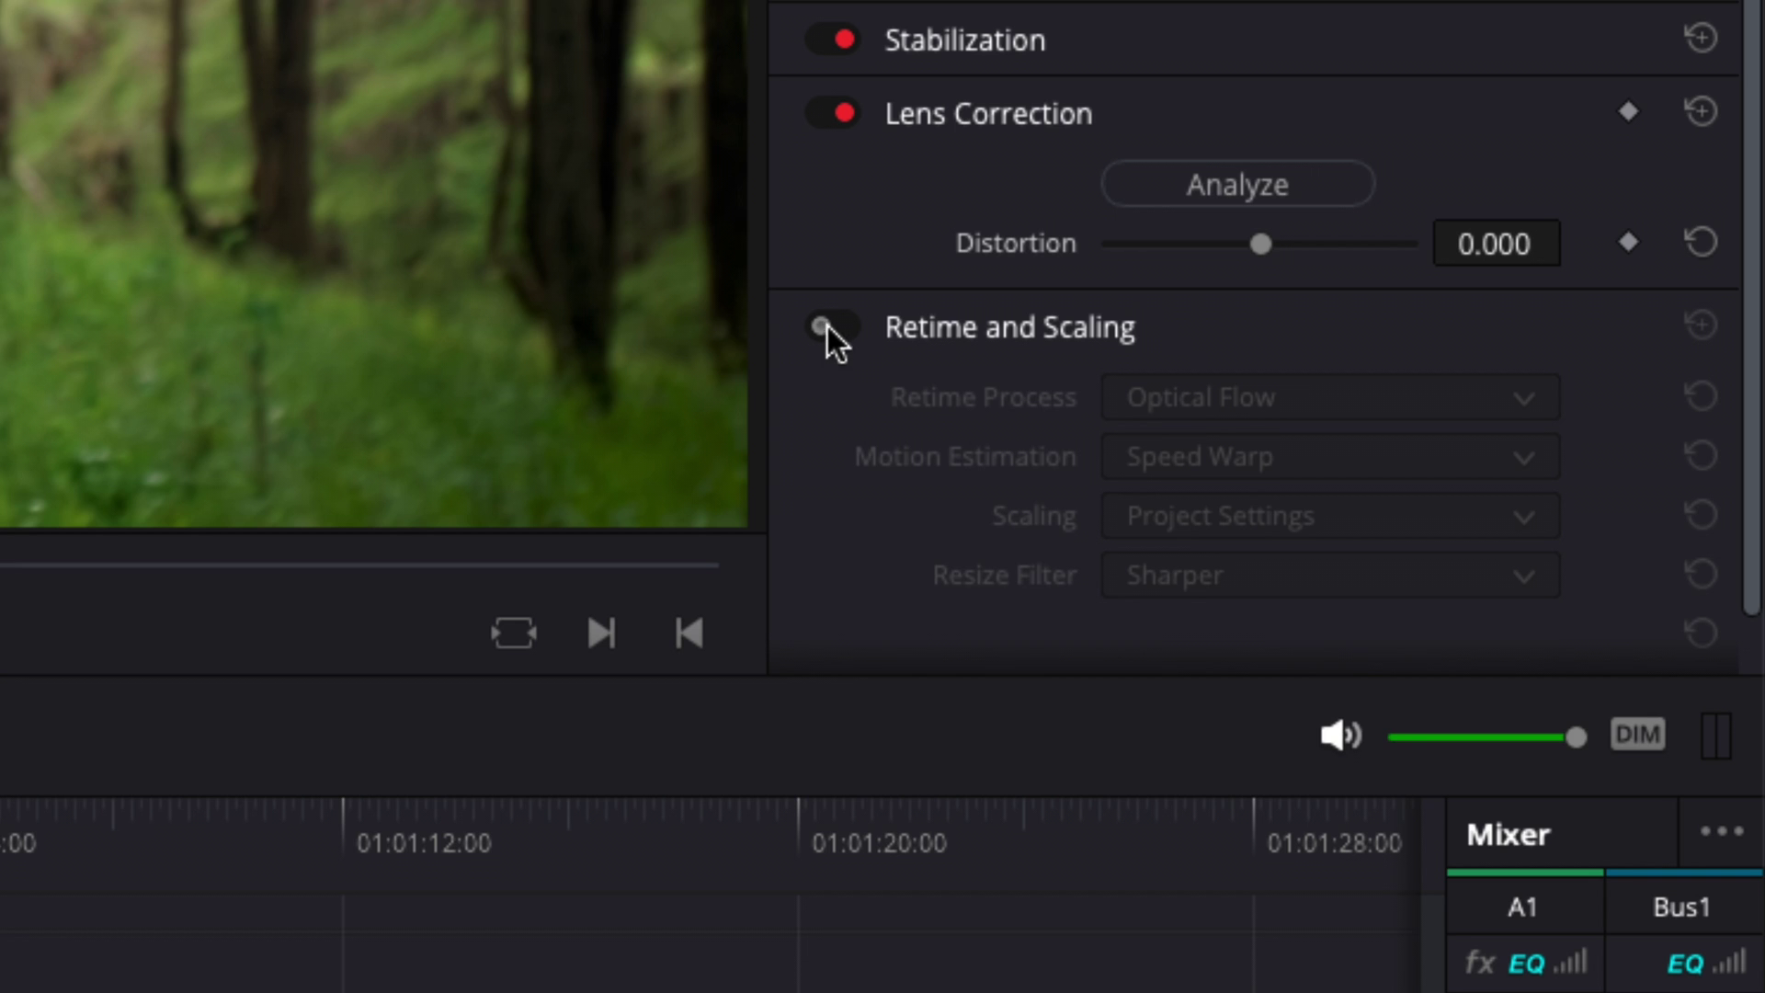
pyautogui.click(832, 326)
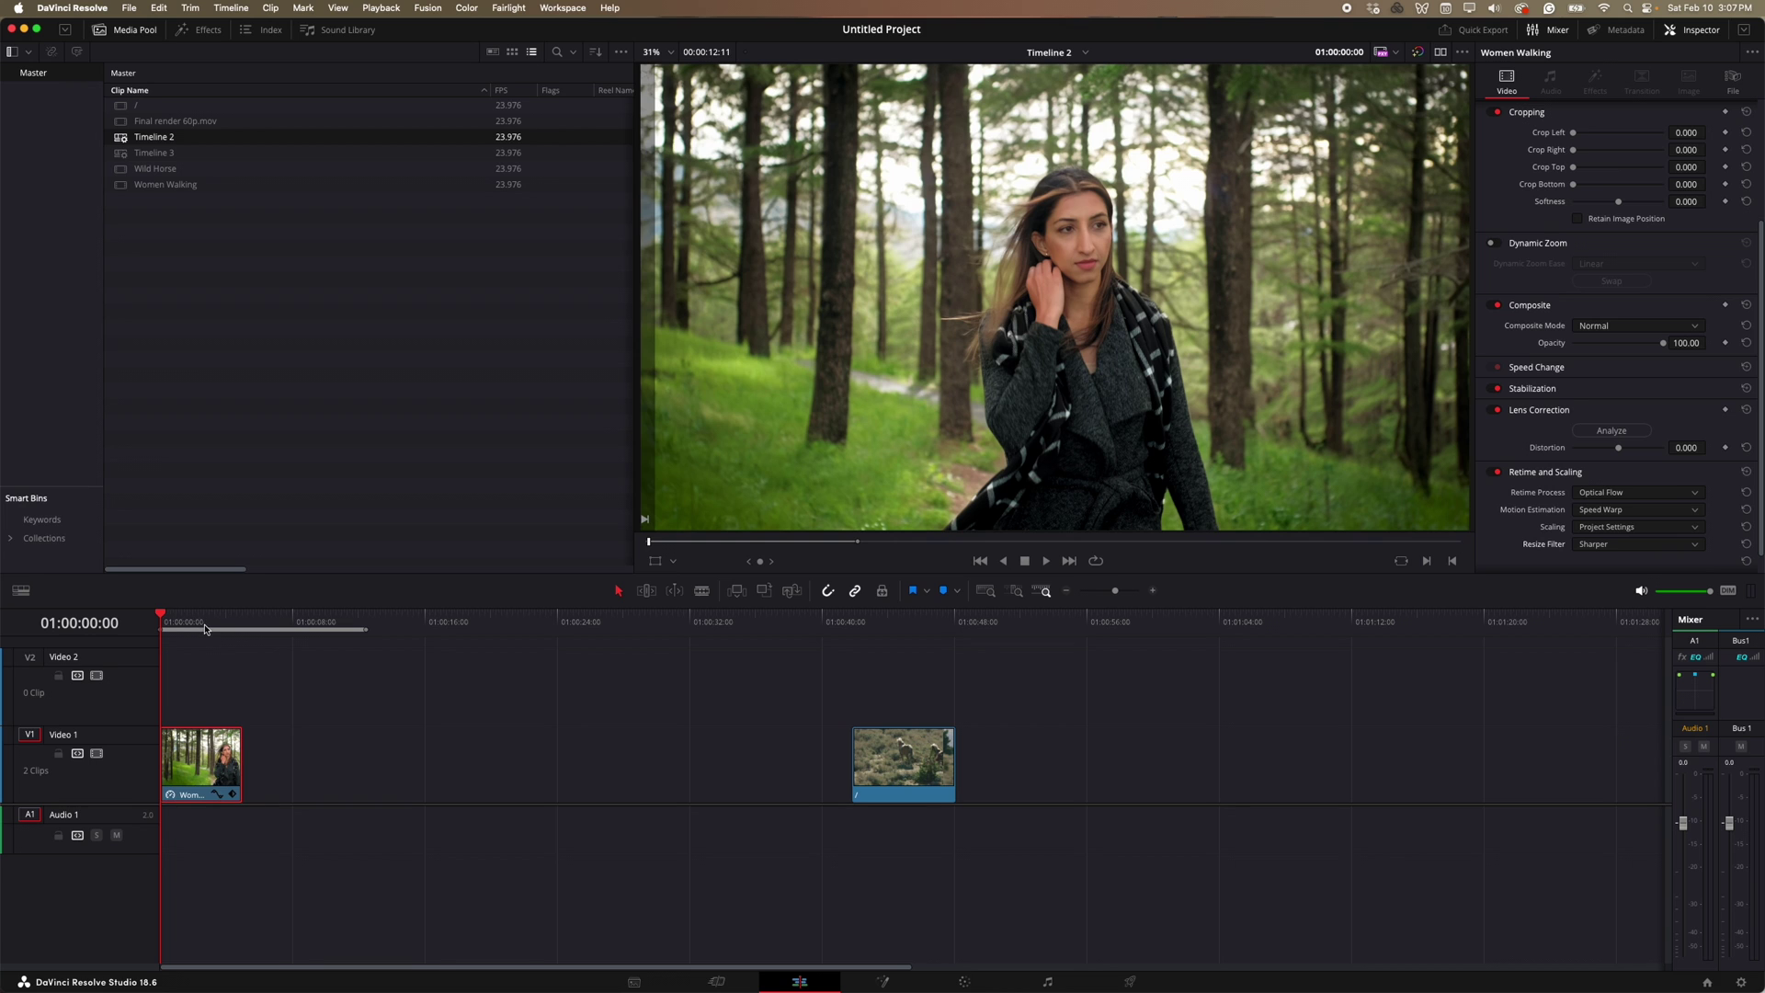
pyautogui.click(239, 633)
# Step: Scrub through the start of the woman clip and return to the timeline start
pyautogui.moveTo(162, 633); pyautogui.dragTo(248, 648)
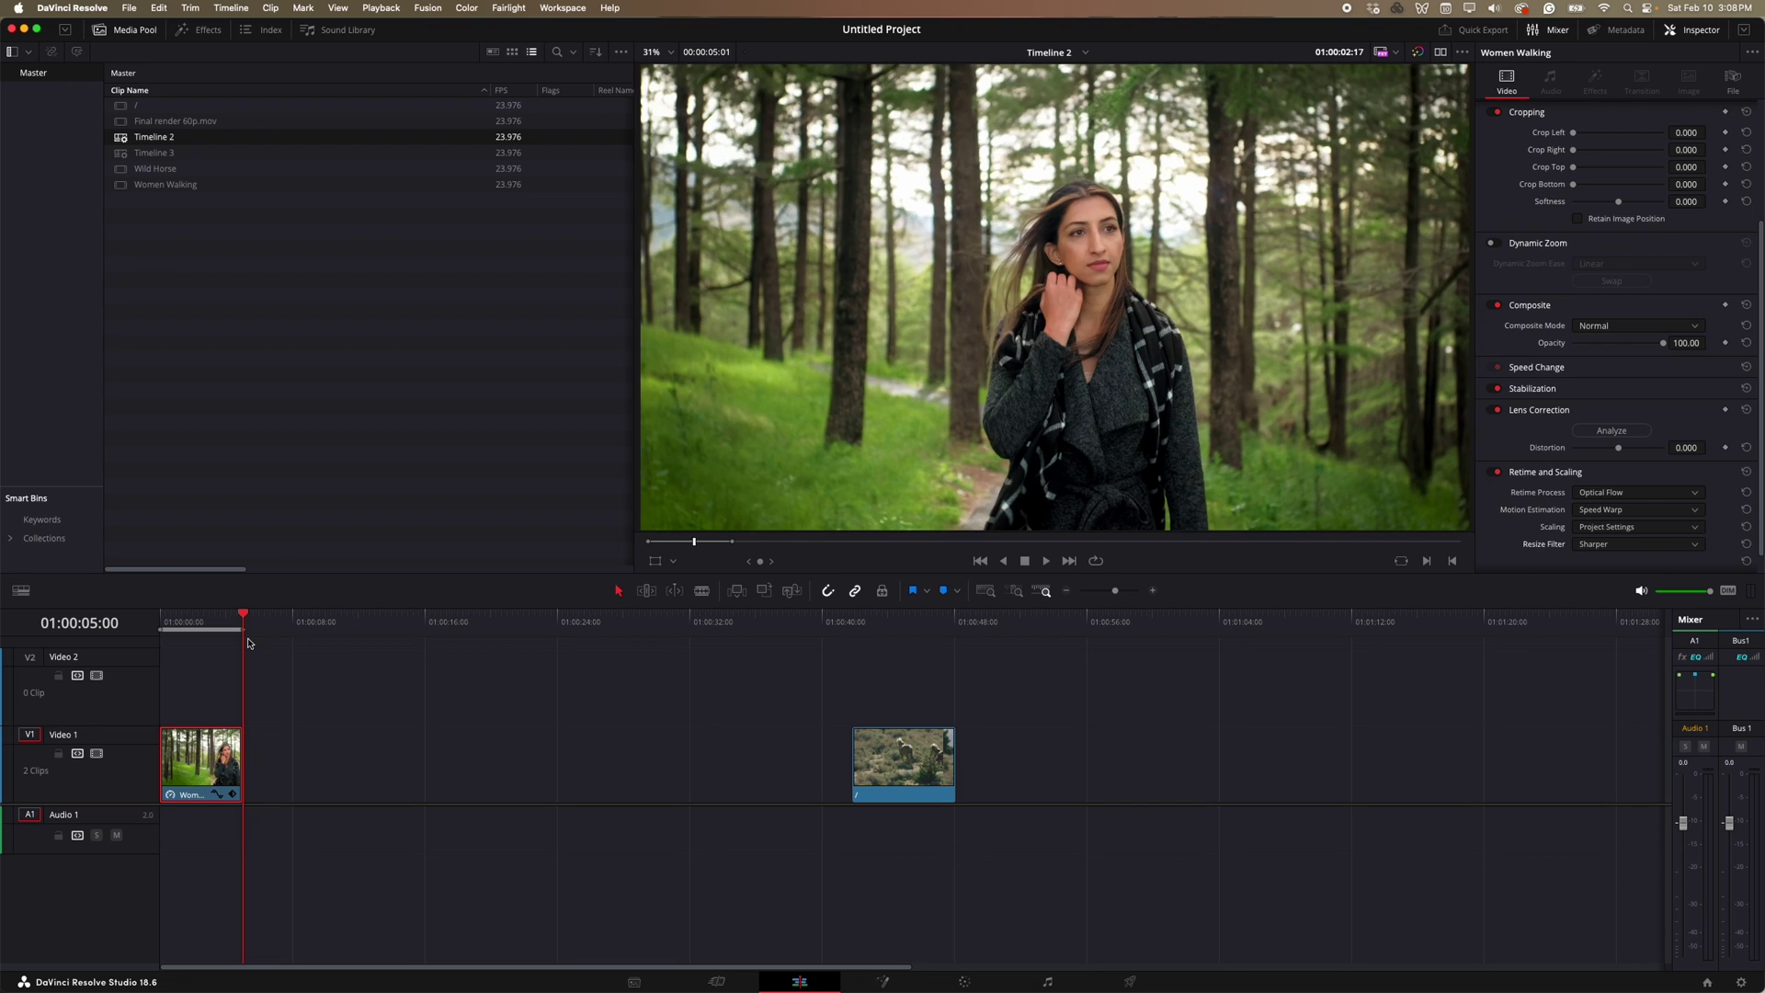
pyautogui.moveTo(196, 616); pyautogui.dragTo(109, 625)
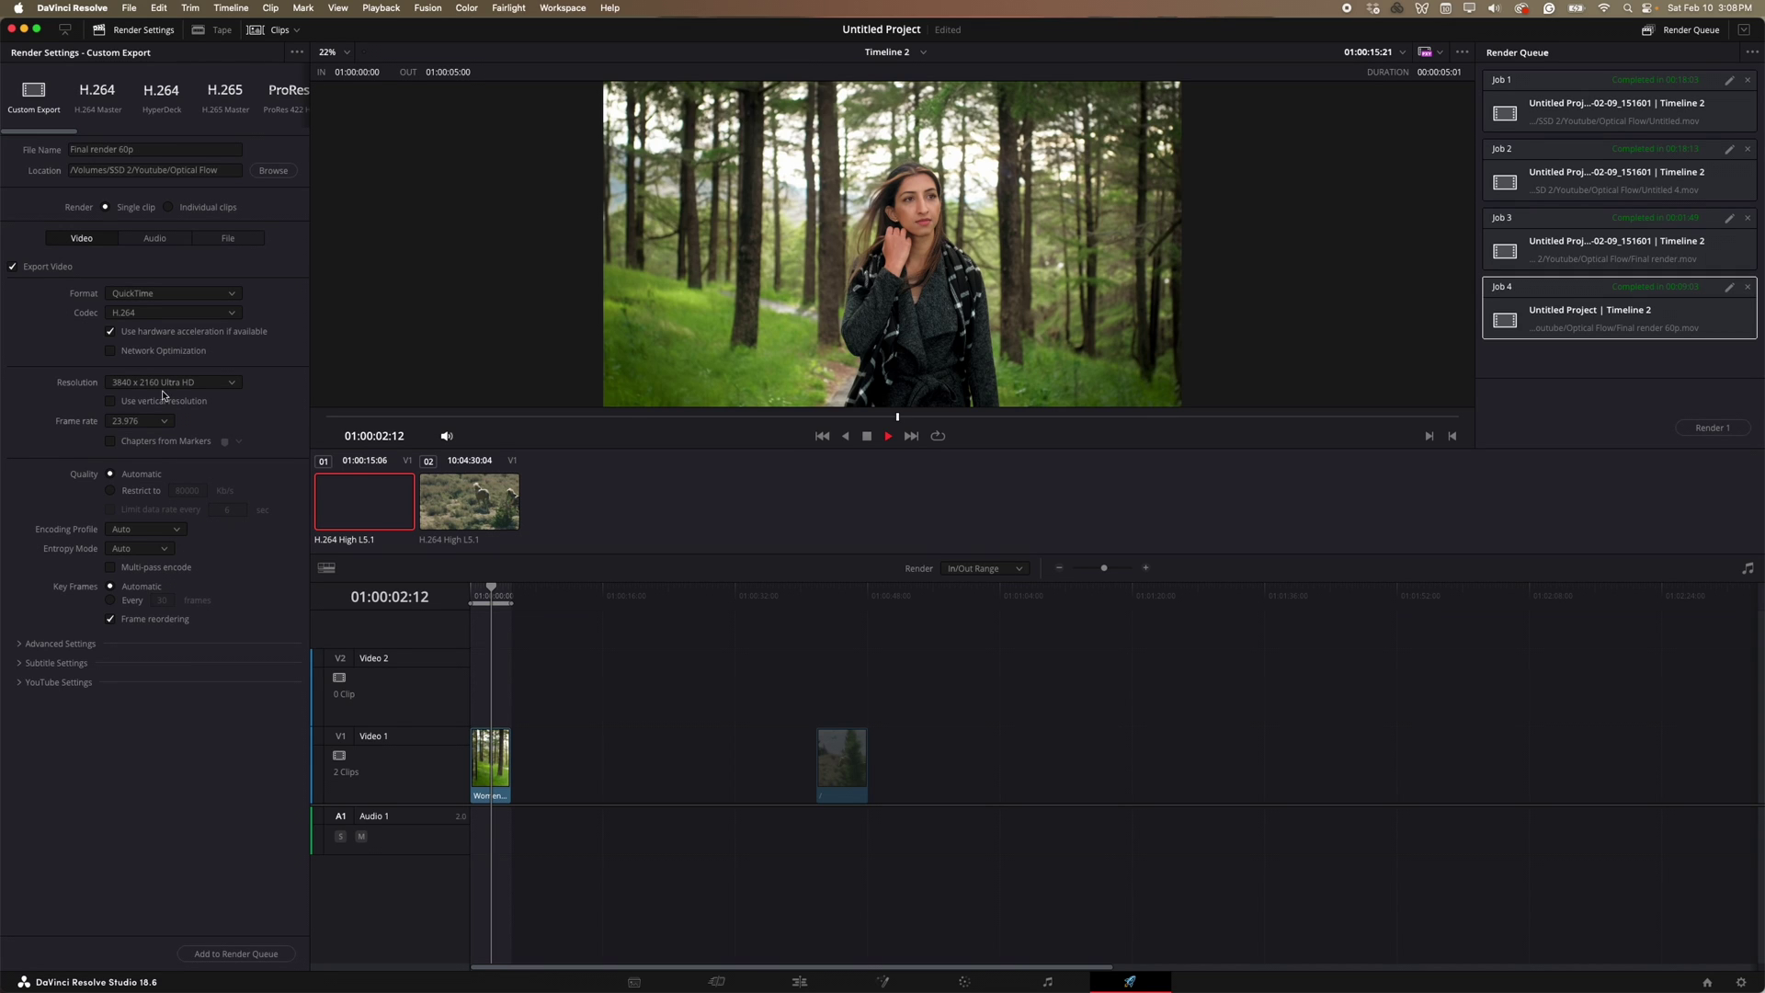
# Step: Name the export 'final render 120p', set the codec to H.265, and add it as a job
pyautogui.click(158, 152)
pyautogui.write('120p')
pyautogui.click(150, 315)
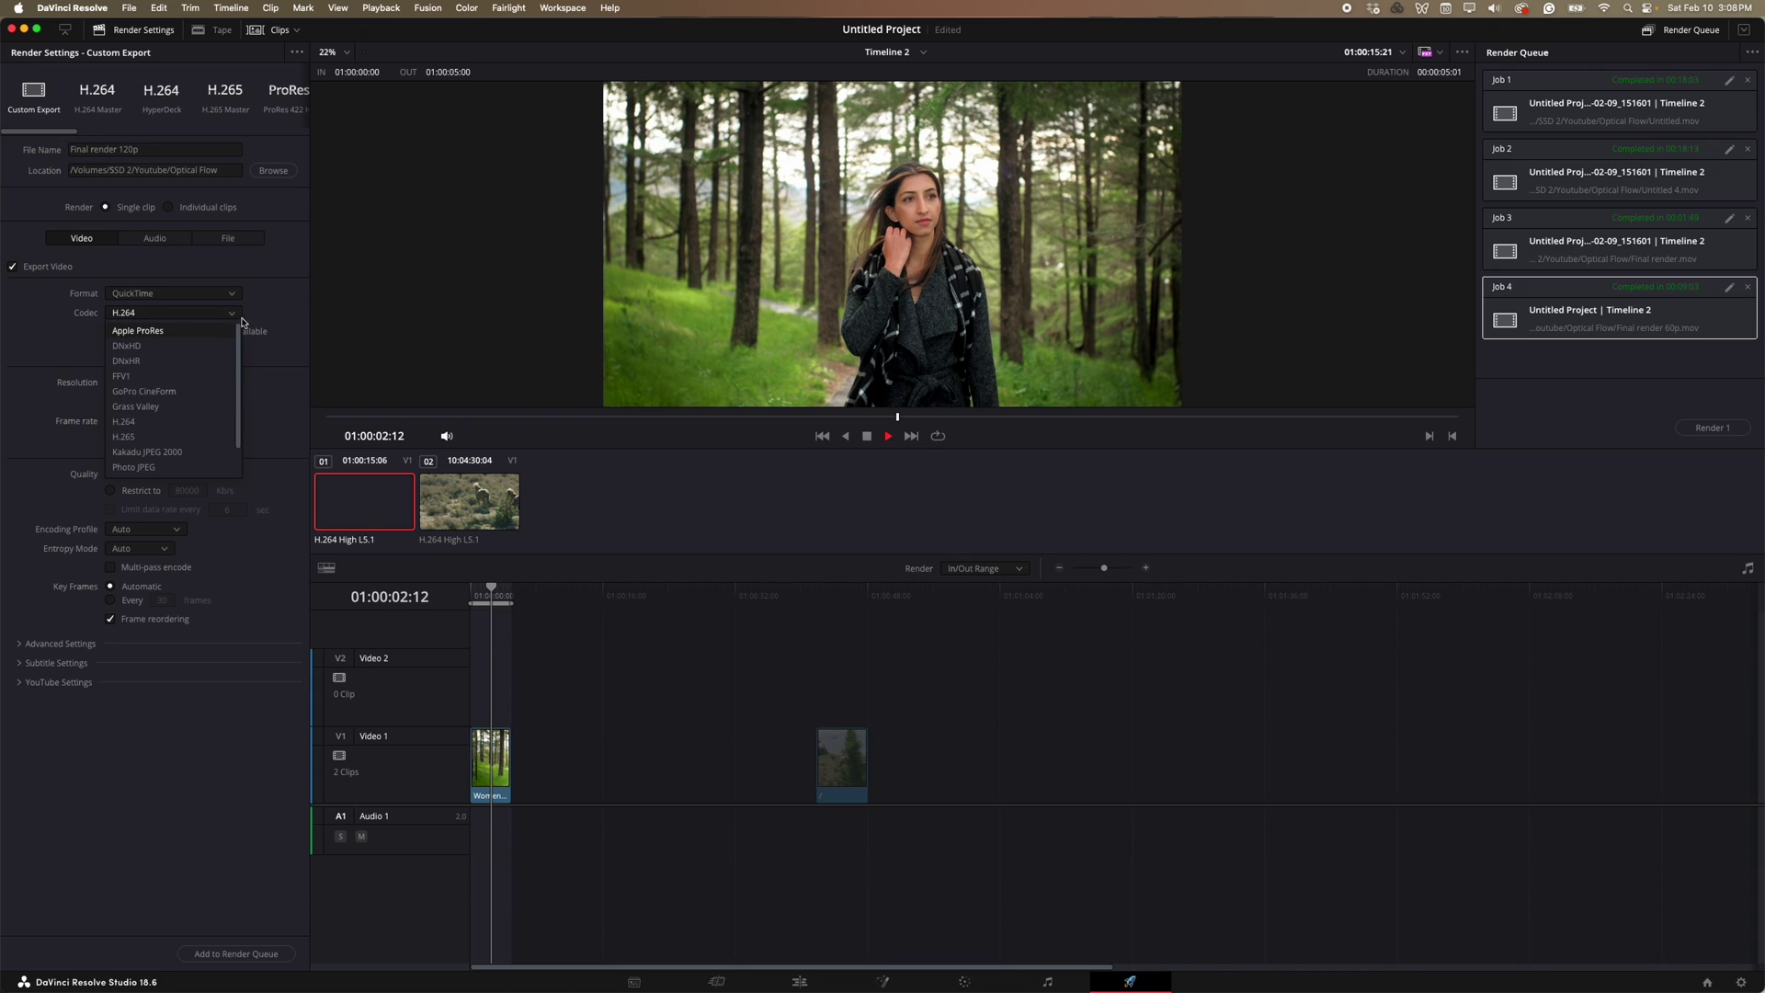
pyautogui.click(121, 333)
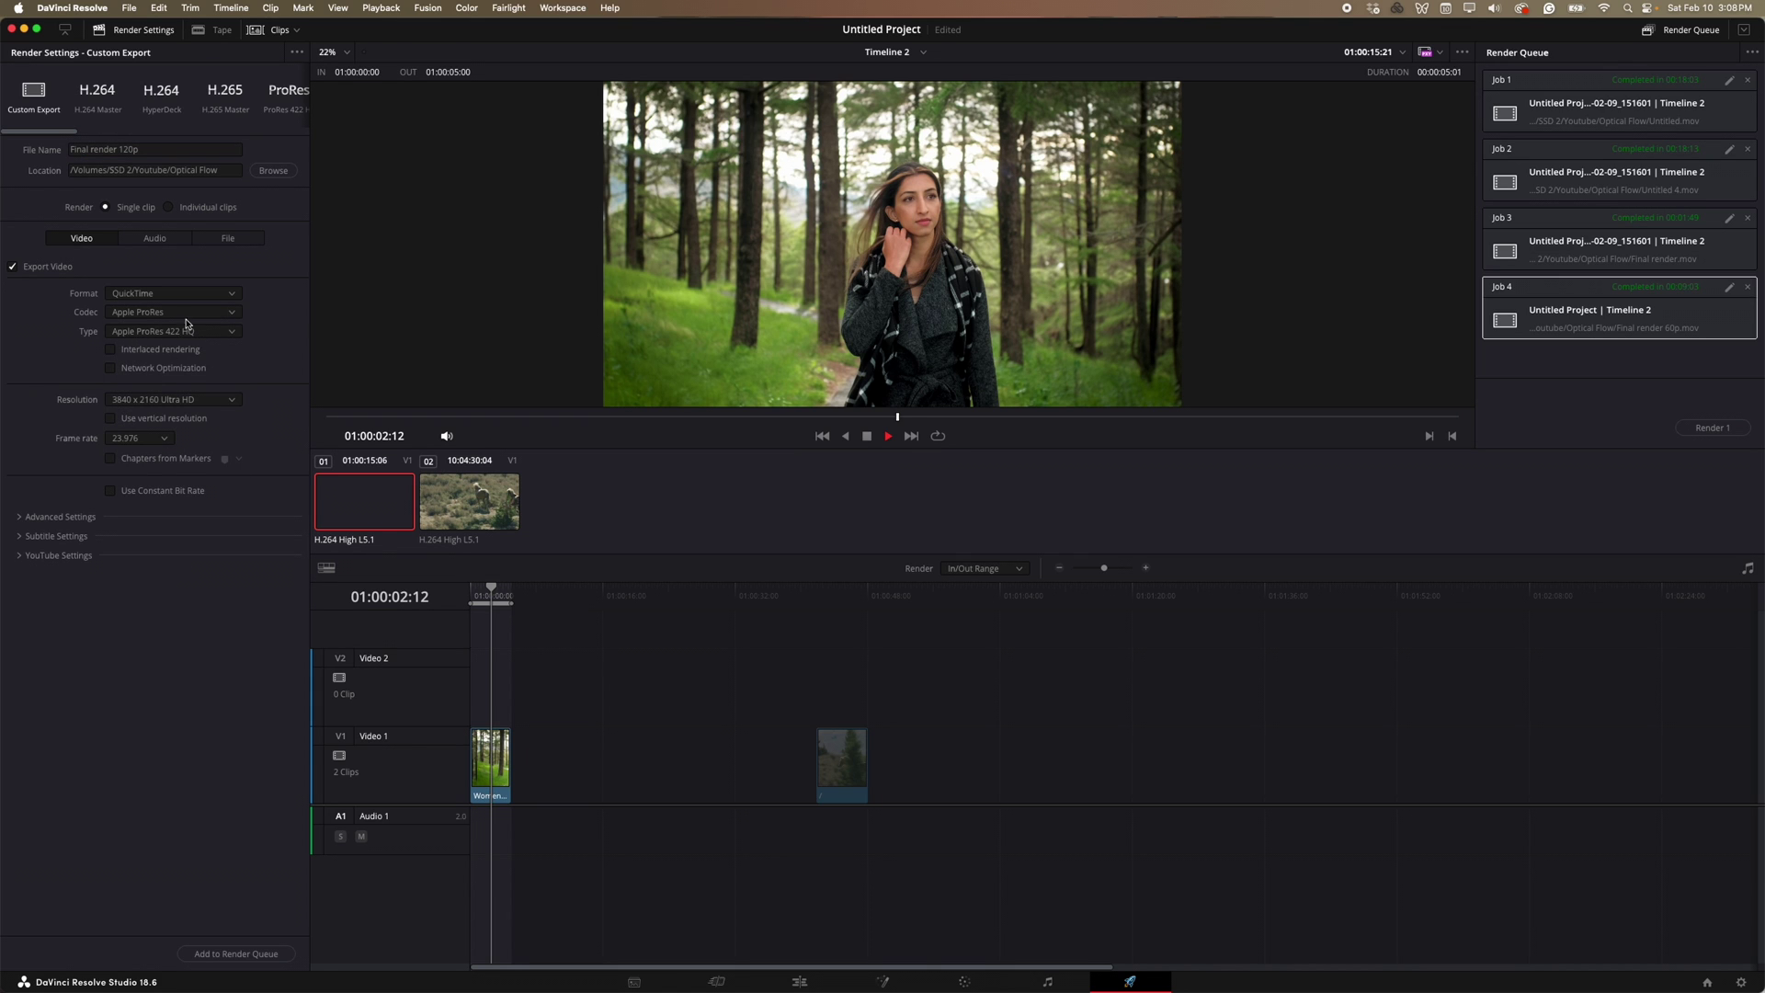
pyautogui.click(170, 316)
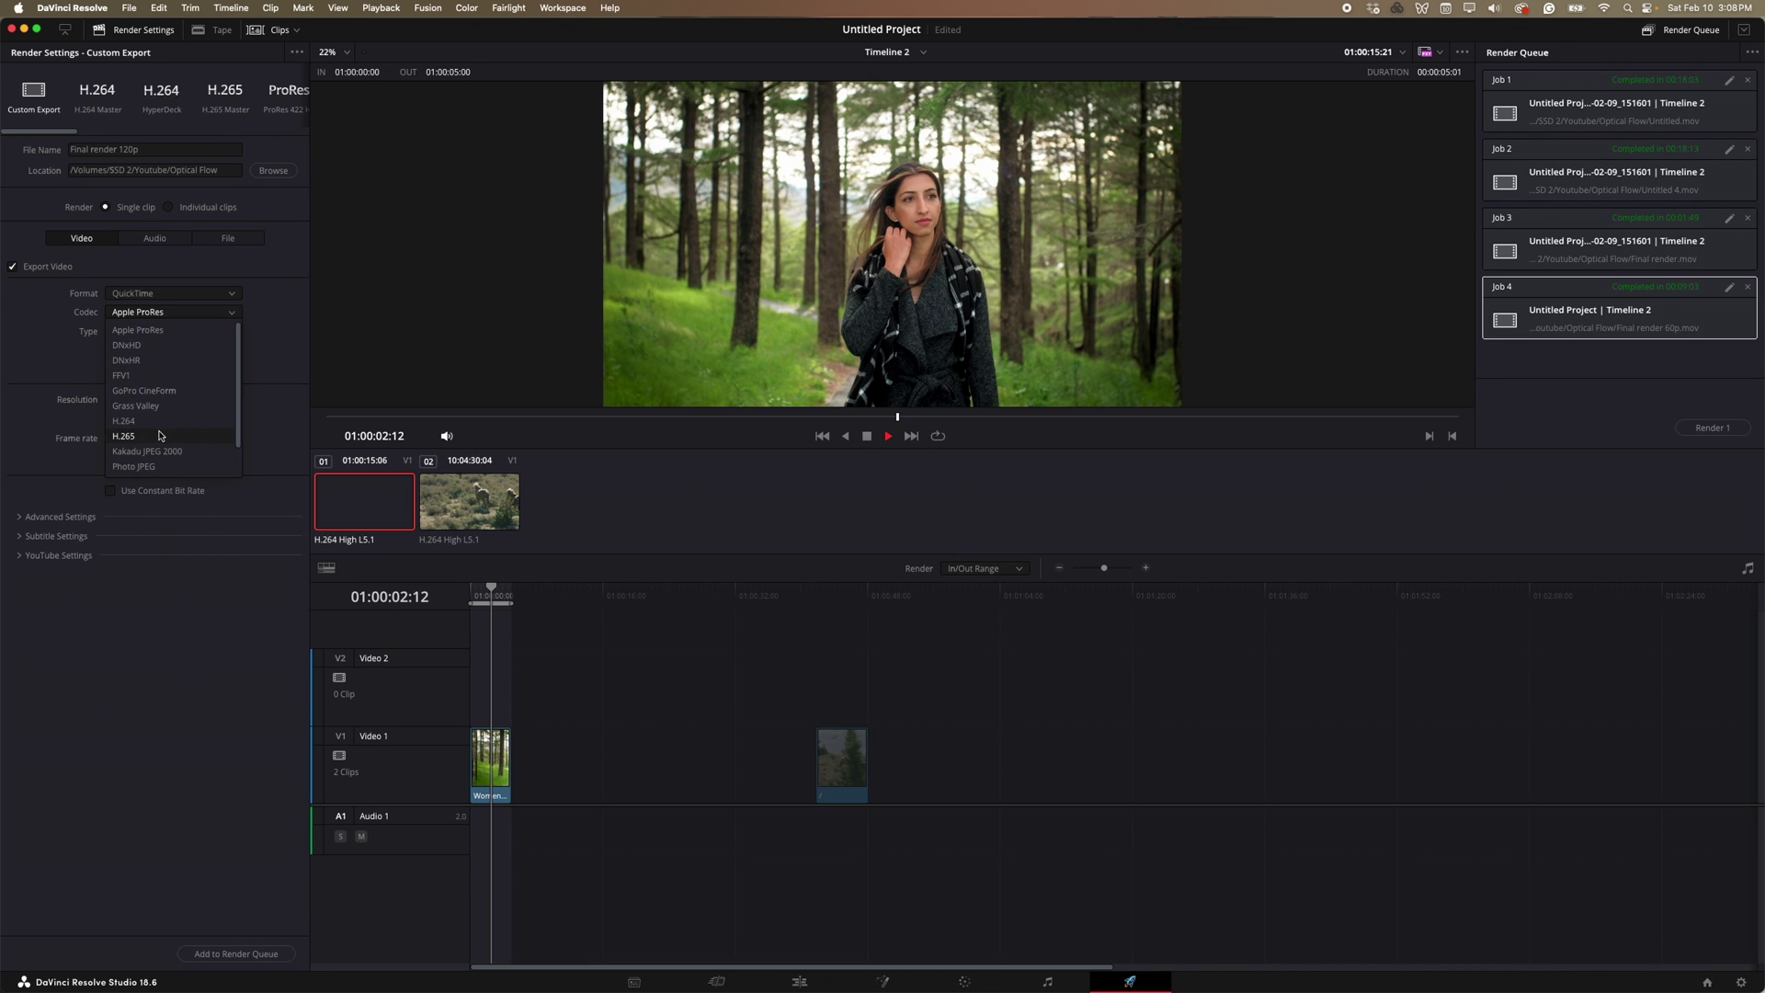
pyautogui.click(171, 436)
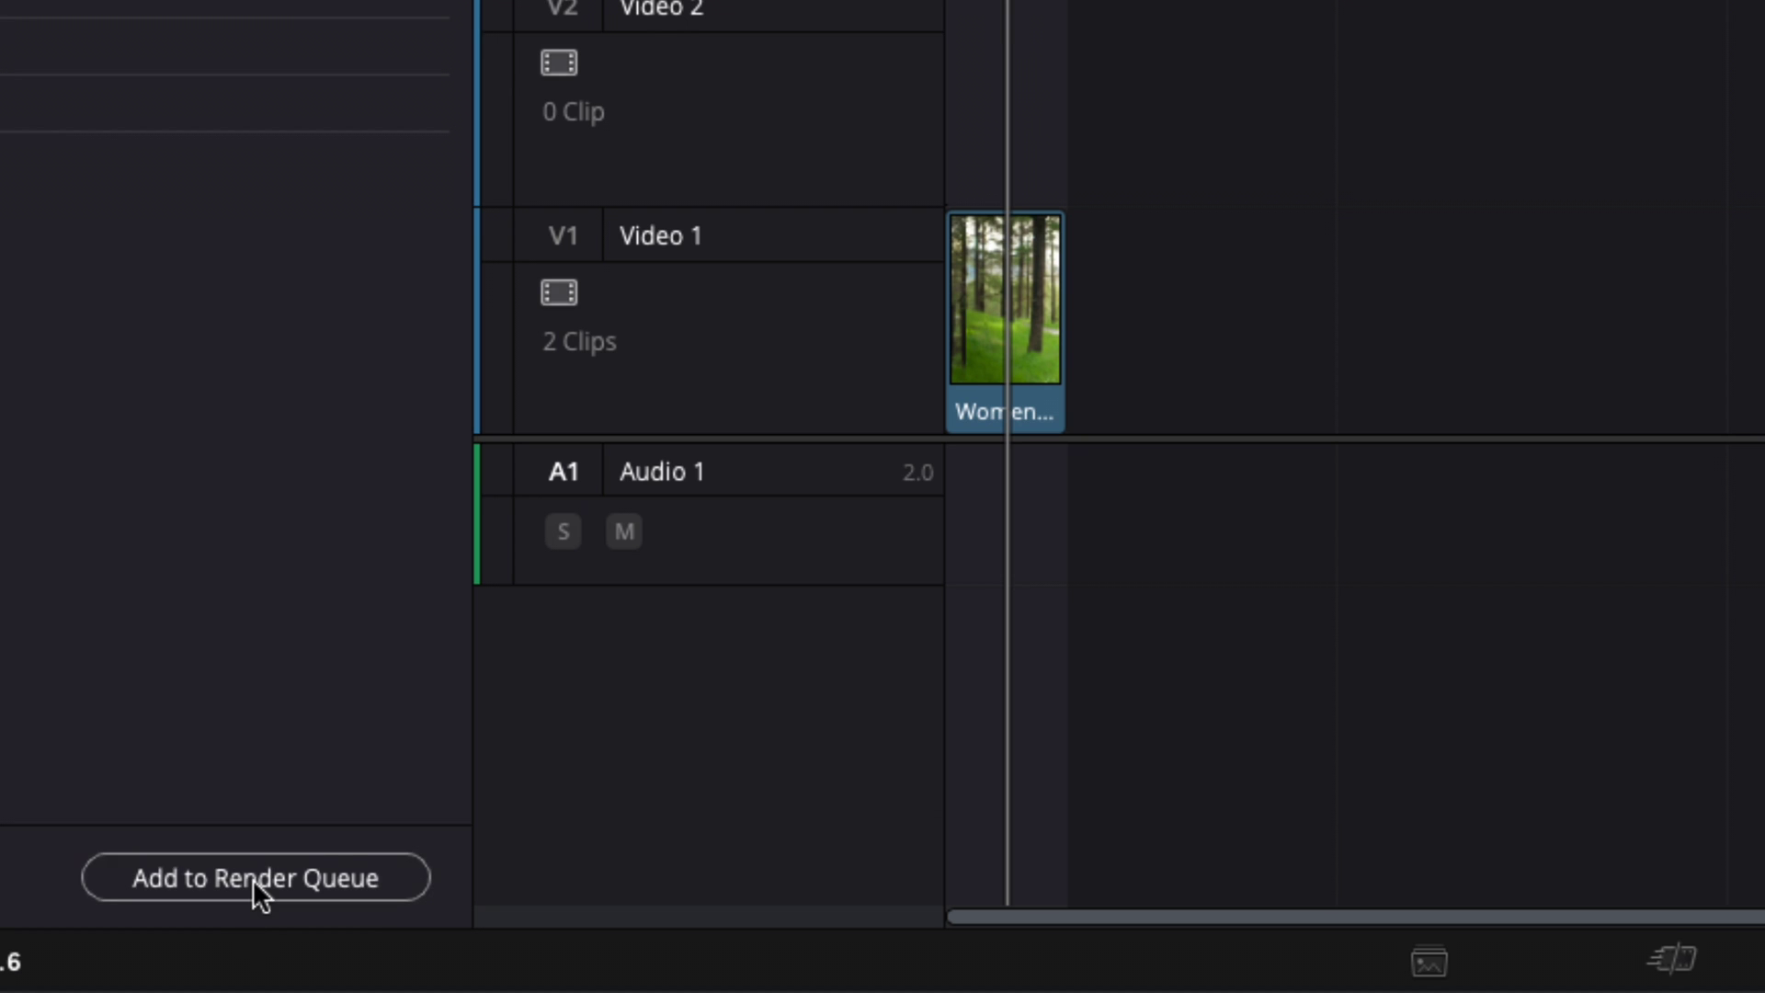
pyautogui.click(251, 878)
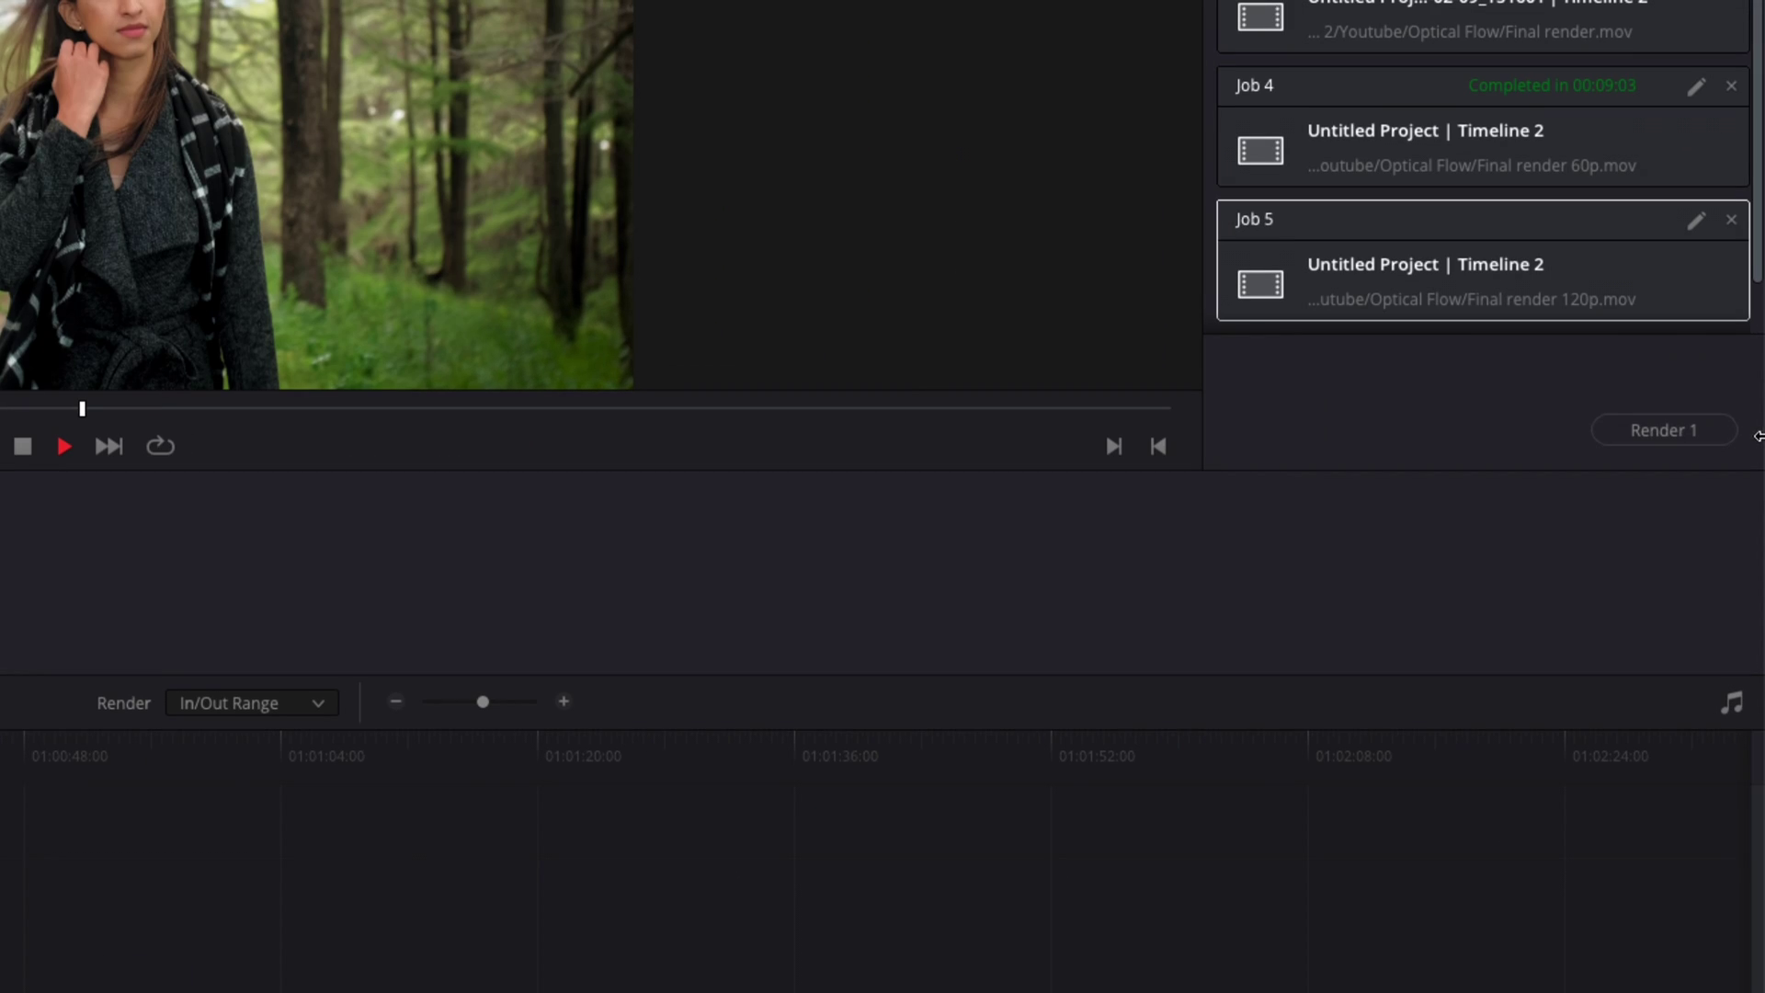
# Step: Render Job 5, the 120p H.265 export, to completion
pyautogui.click(1656, 431)
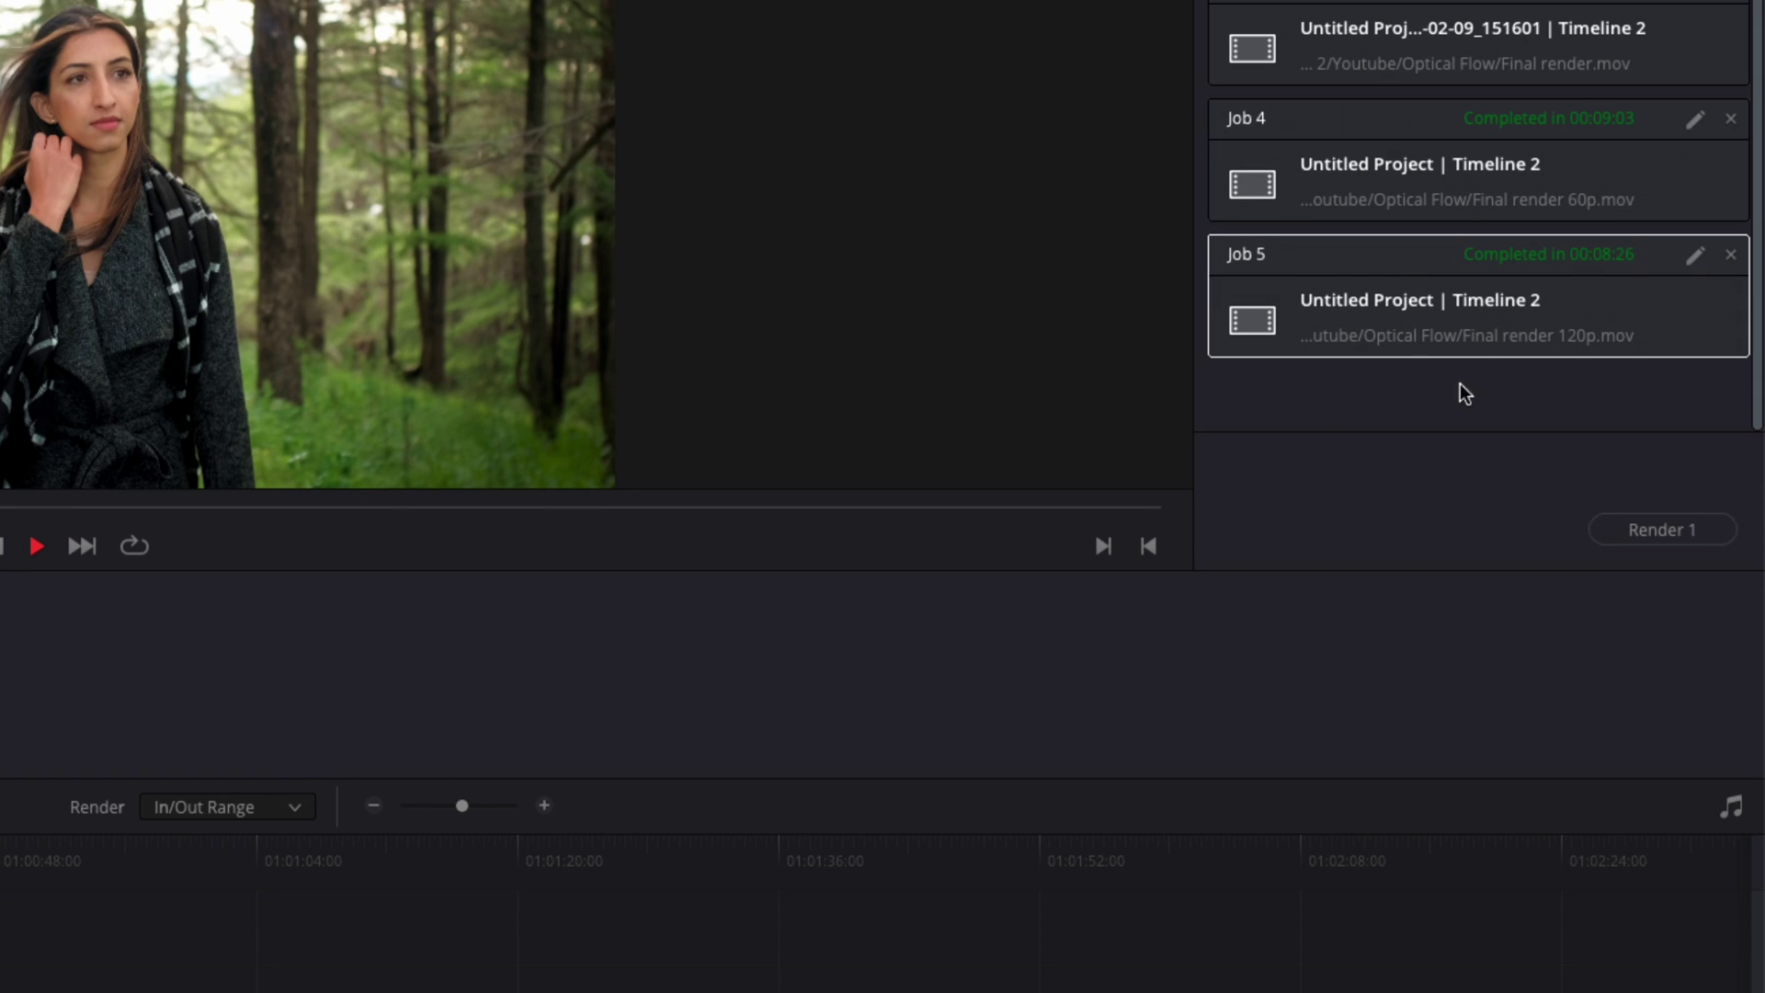
# Step: Reveal the finished Job 5 file, Final render 120p.mov, in Finder
pyautogui.rightClick(1357, 259)
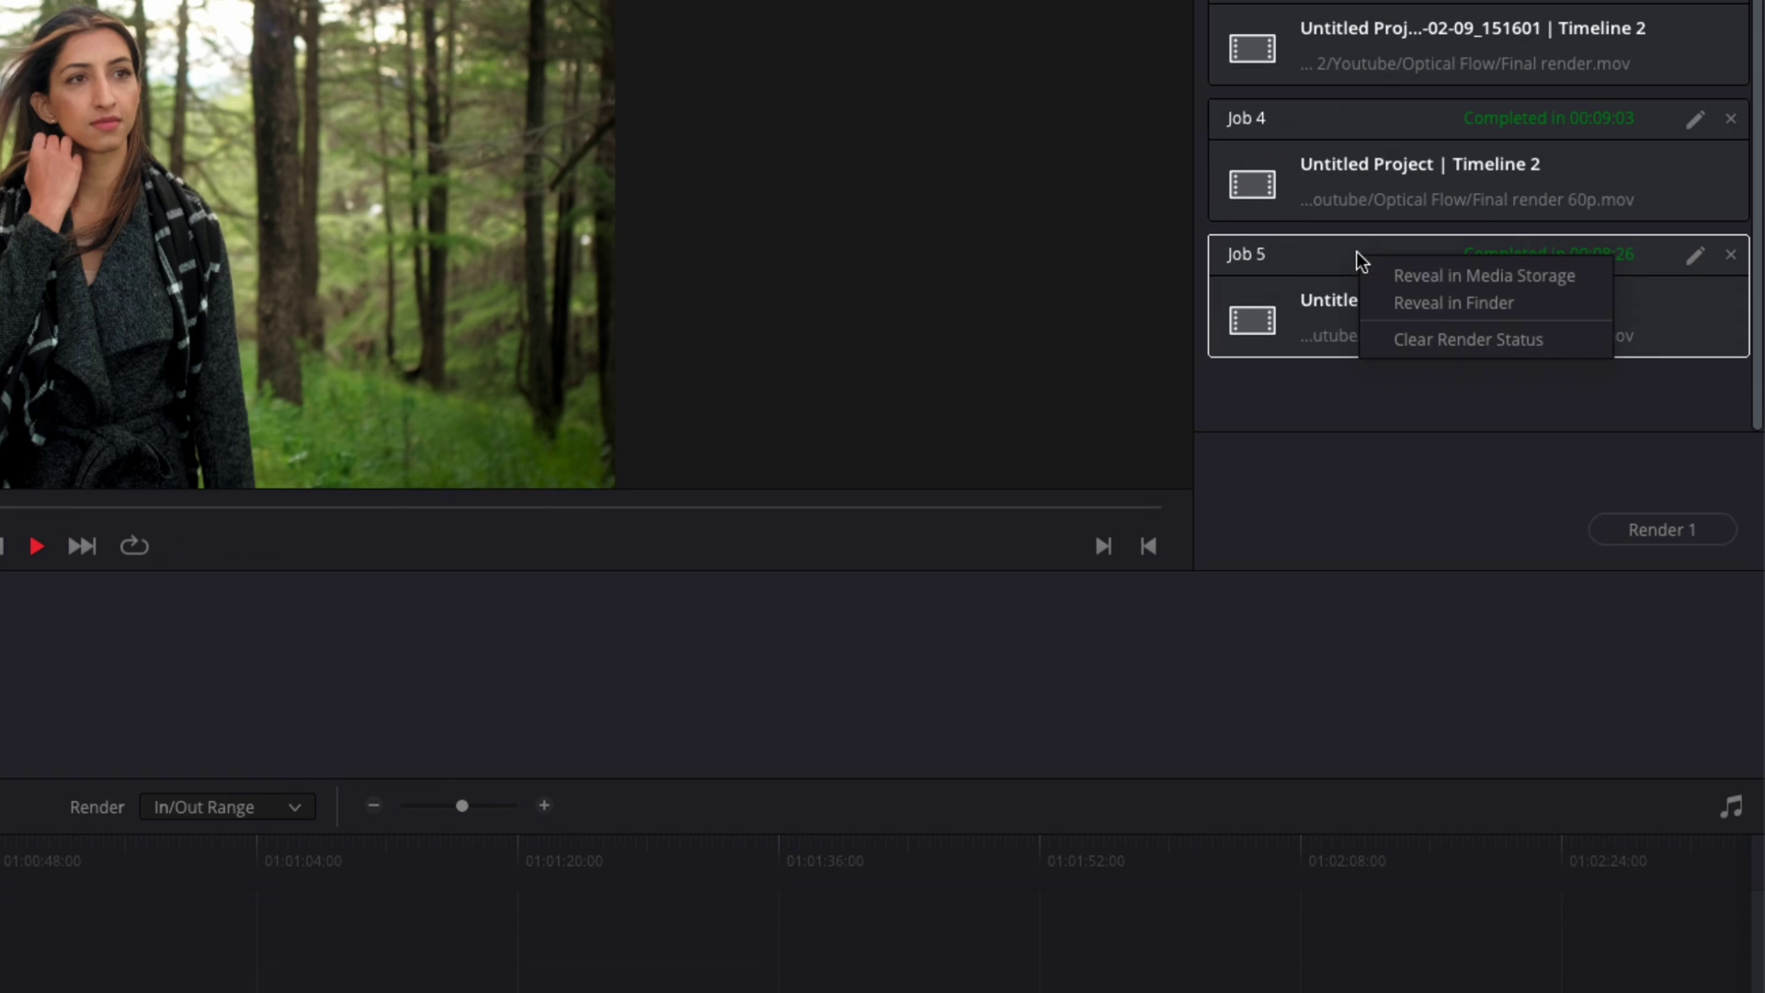
pyautogui.click(1414, 297)
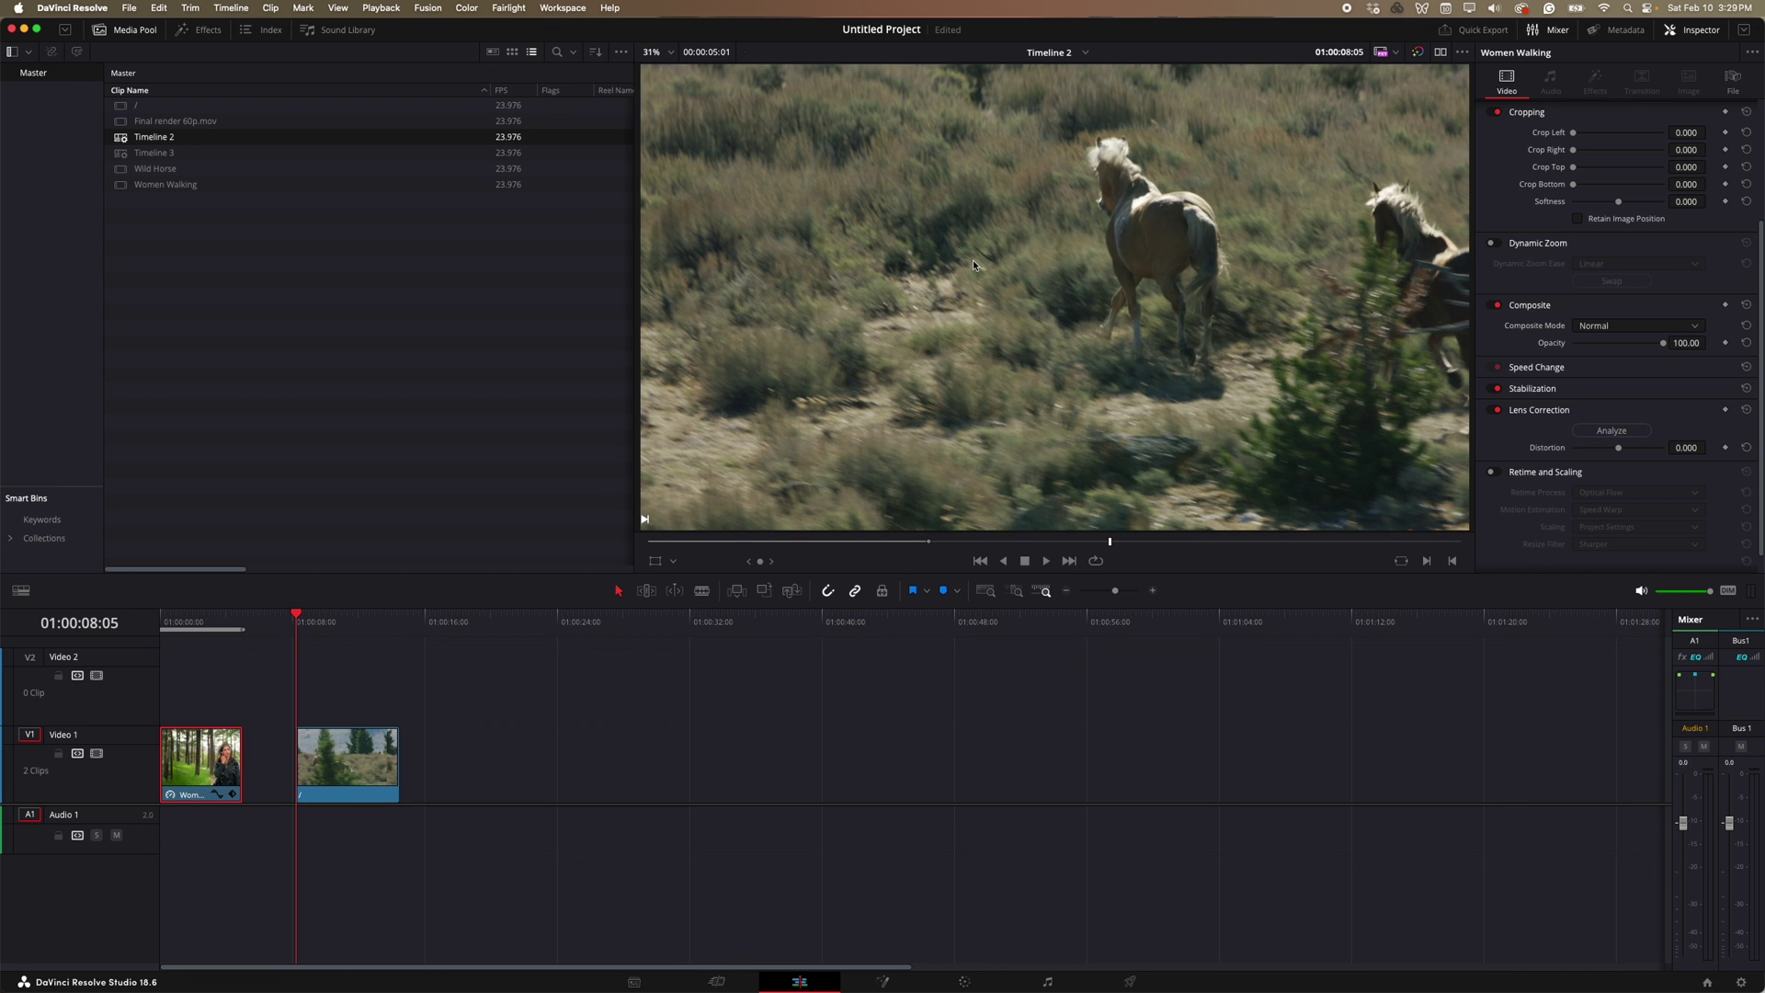
# Step: Play the horse clip, trim its head with Shift+[, and save the project
pyautogui.scroll(-1, 973, 265)
pyautogui.press('space')
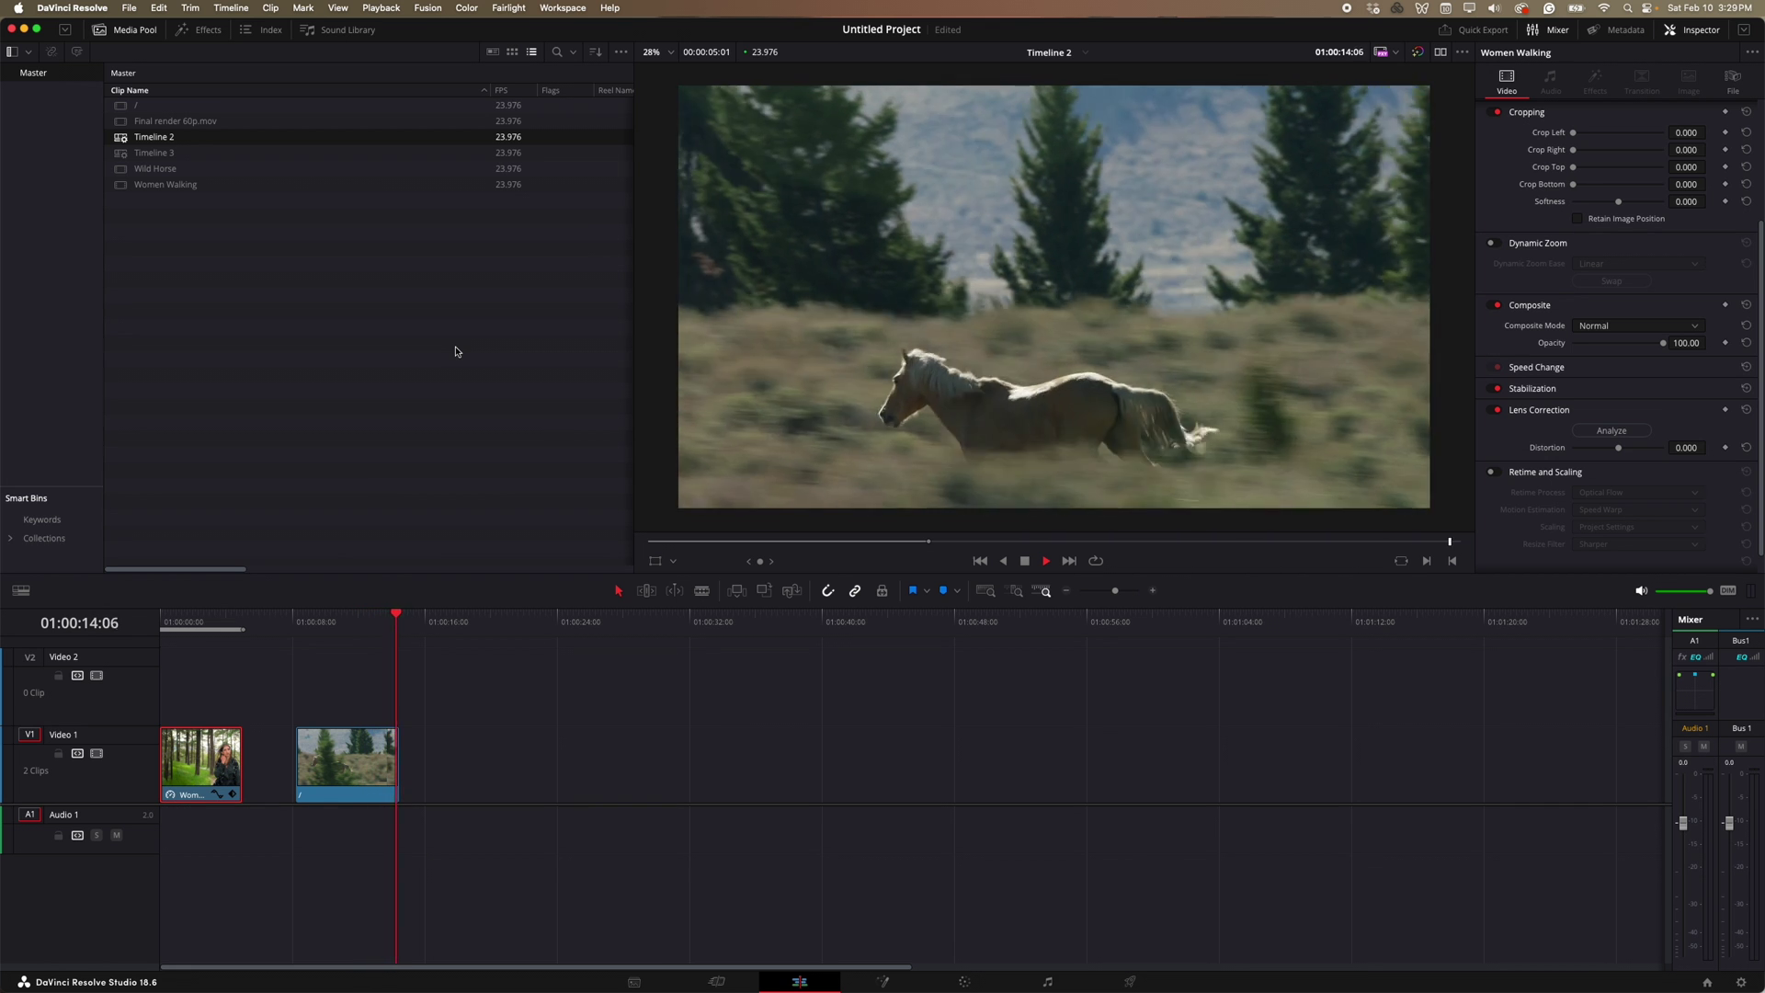
pyautogui.click(322, 614)
pyautogui.click(366, 758)
pyautogui.hotkey('shift', '[')
pyautogui.press('super+s')
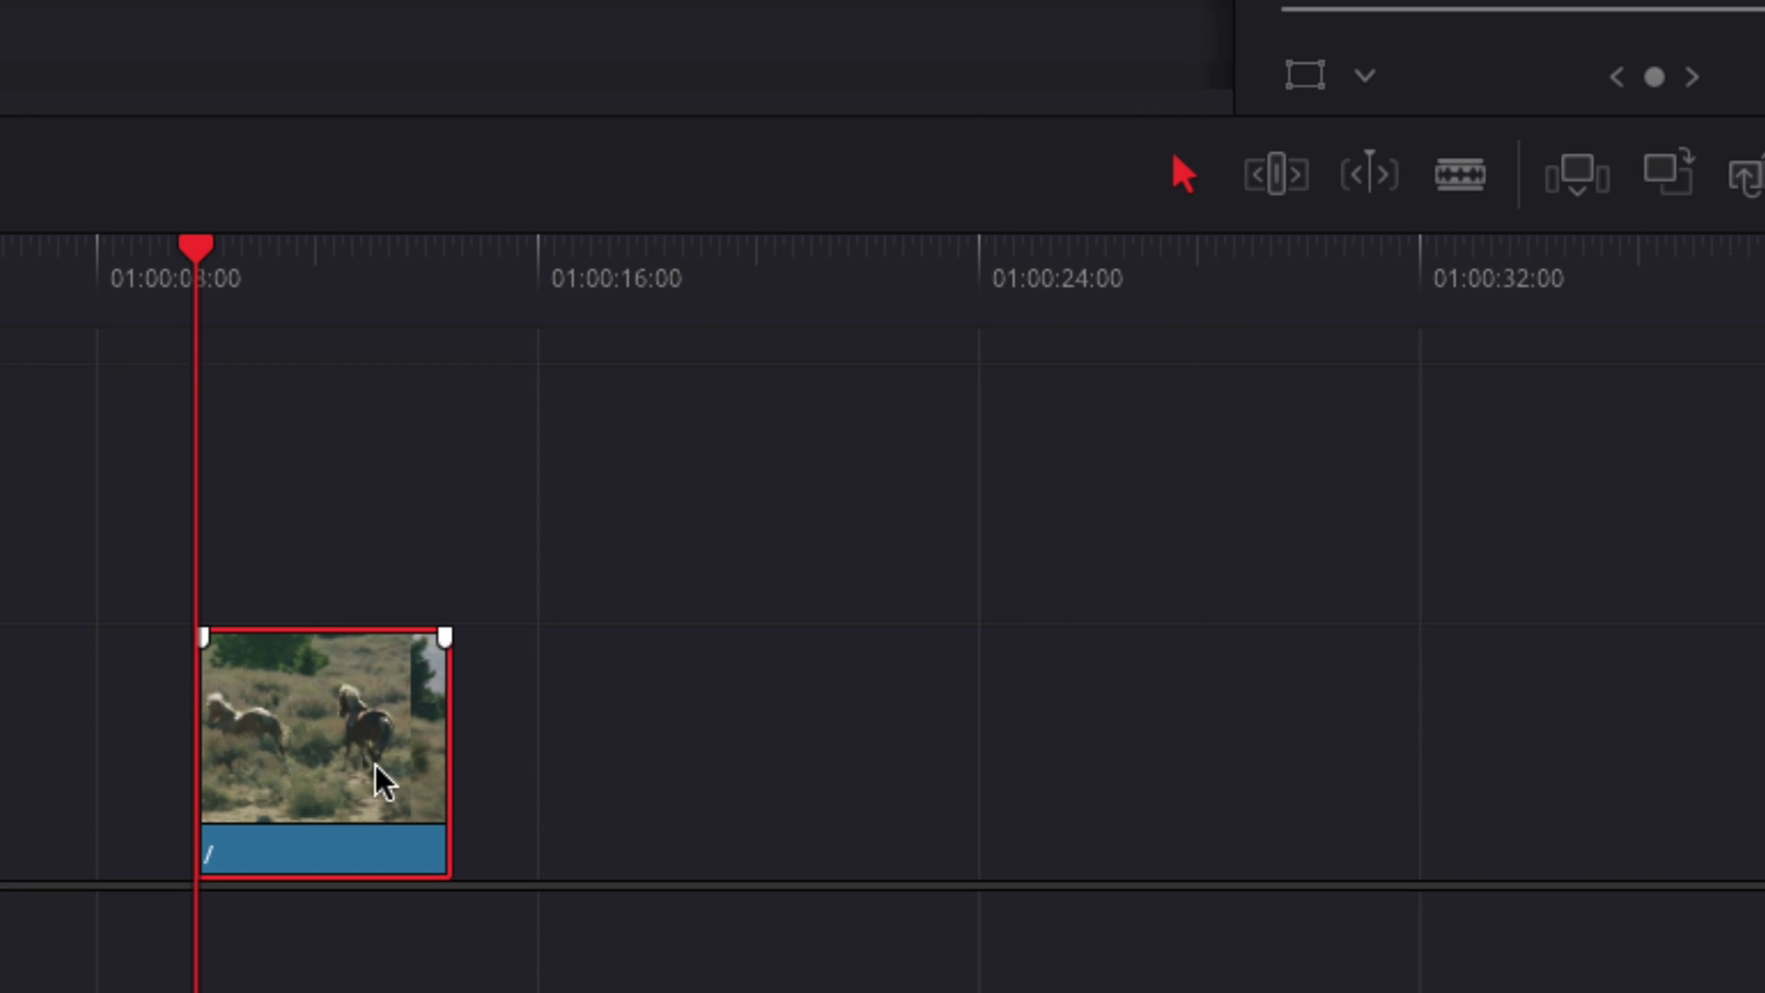
# Step: Turn on retime controls for the horse clip and stretch it out to slow it, roughly doubling its length
pyautogui.rightClick(364, 759)
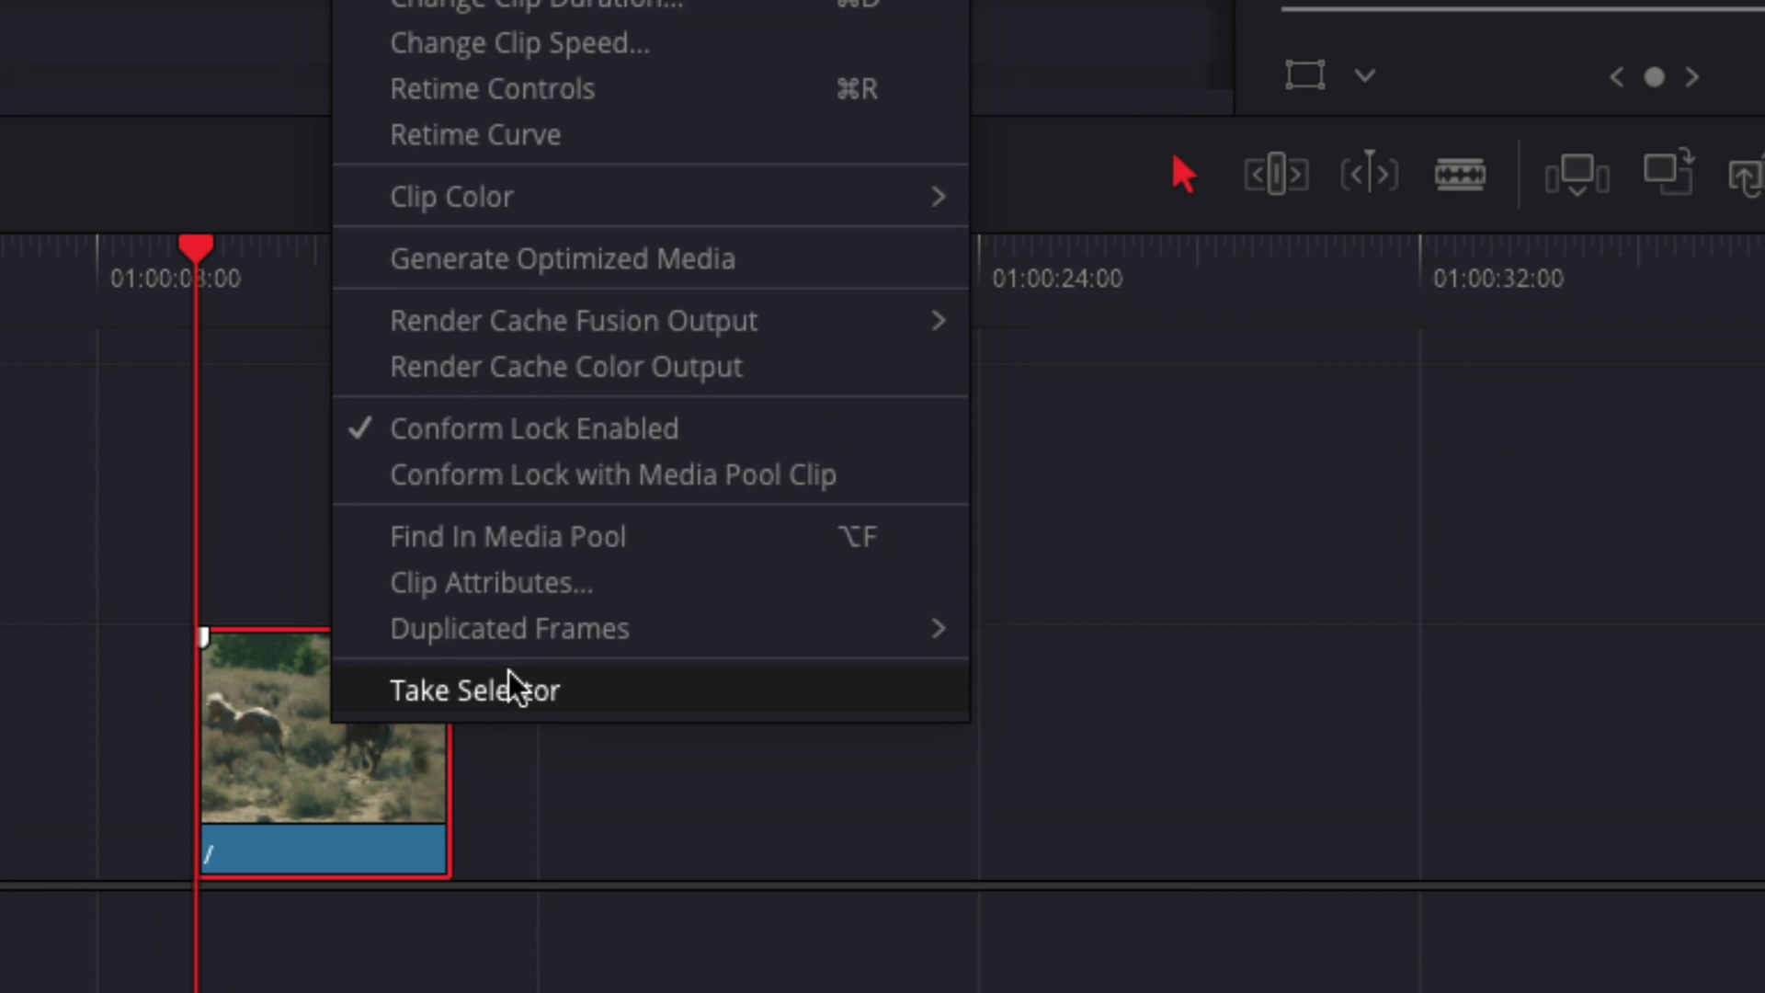
pyautogui.click(501, 92)
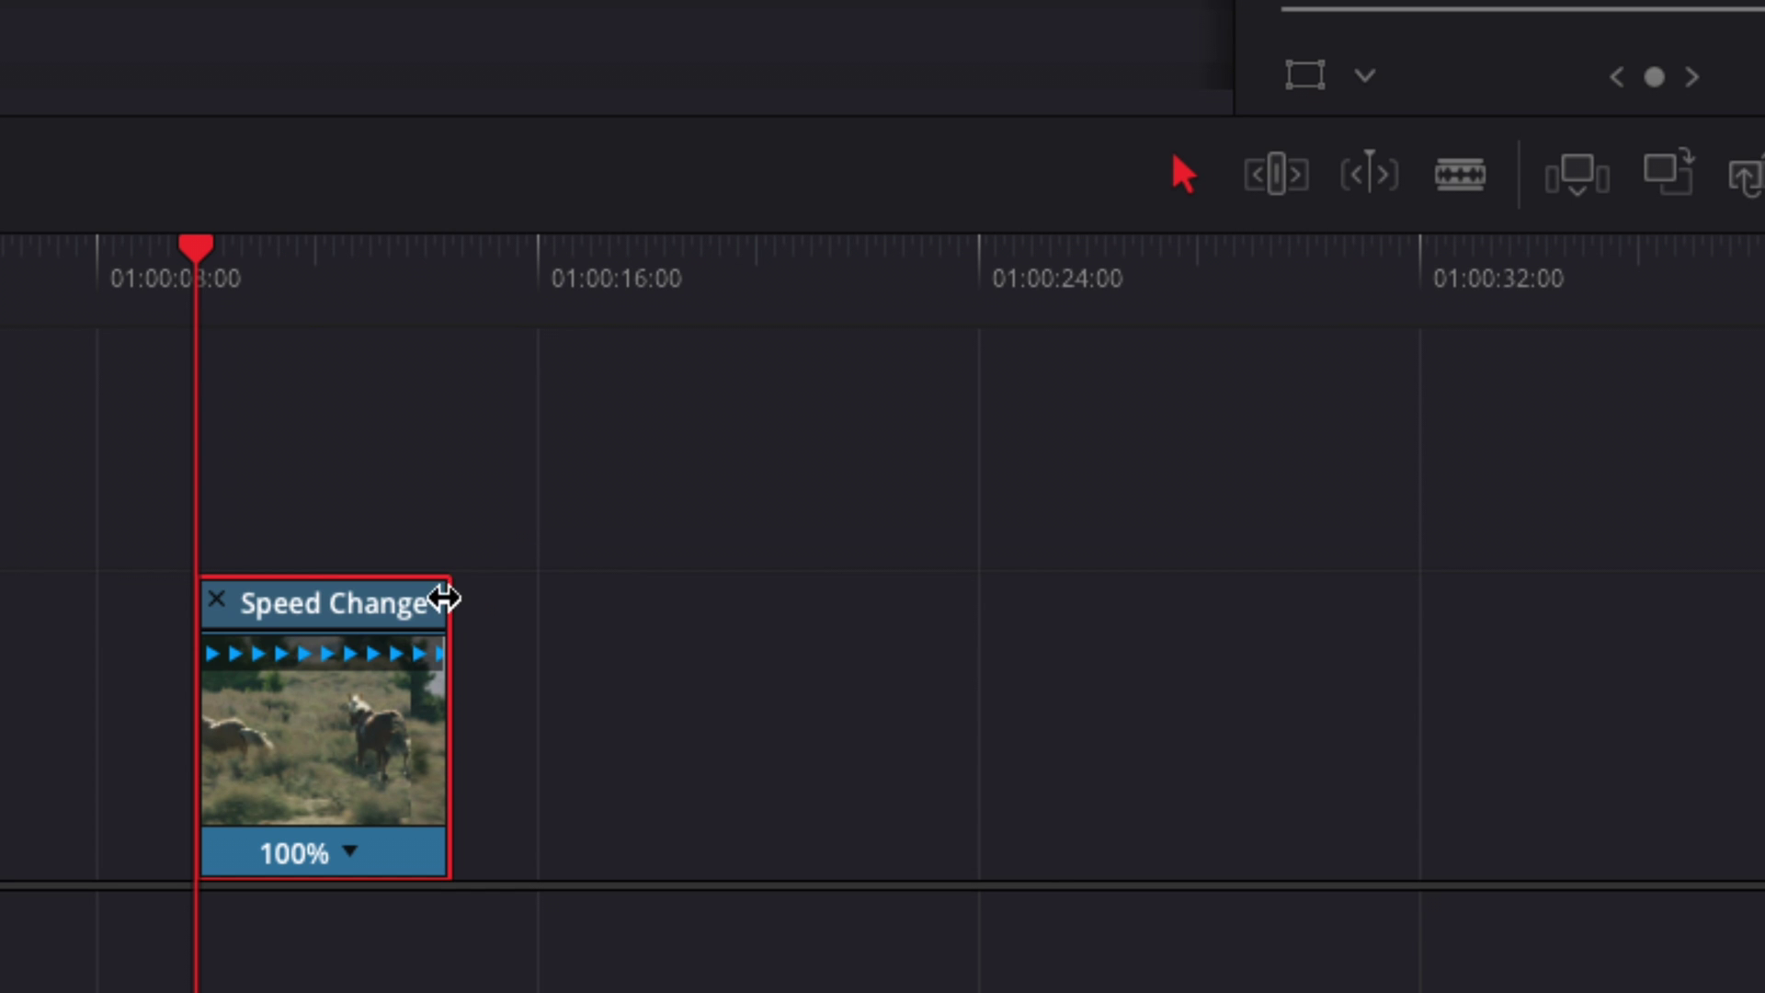
pyautogui.moveTo(447, 598); pyautogui.dragTo(703, 605)
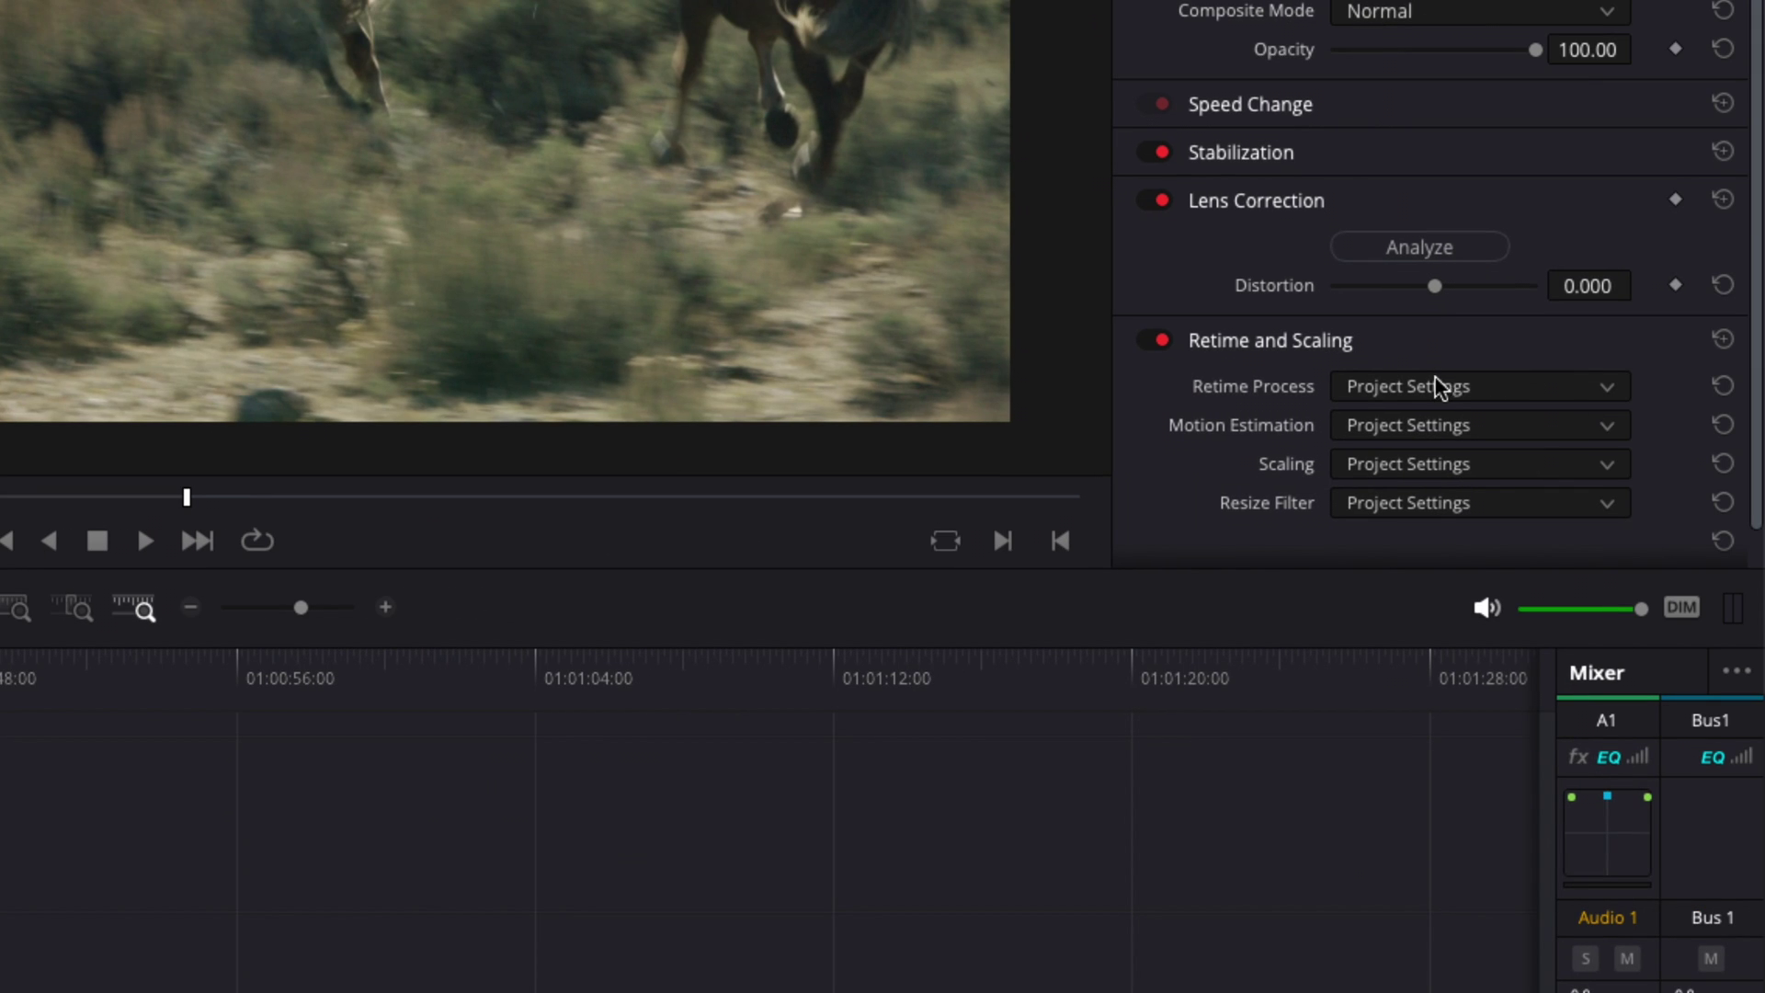
# Step: Set the horse clip's Retime Process to Optical Flow, Motion Estimation to Speed Warp, and Resize Filter to Sharper
pyautogui.click(1432, 384)
pyautogui.click(1424, 531)
pyautogui.click(1424, 428)
pyautogui.click(1441, 636)
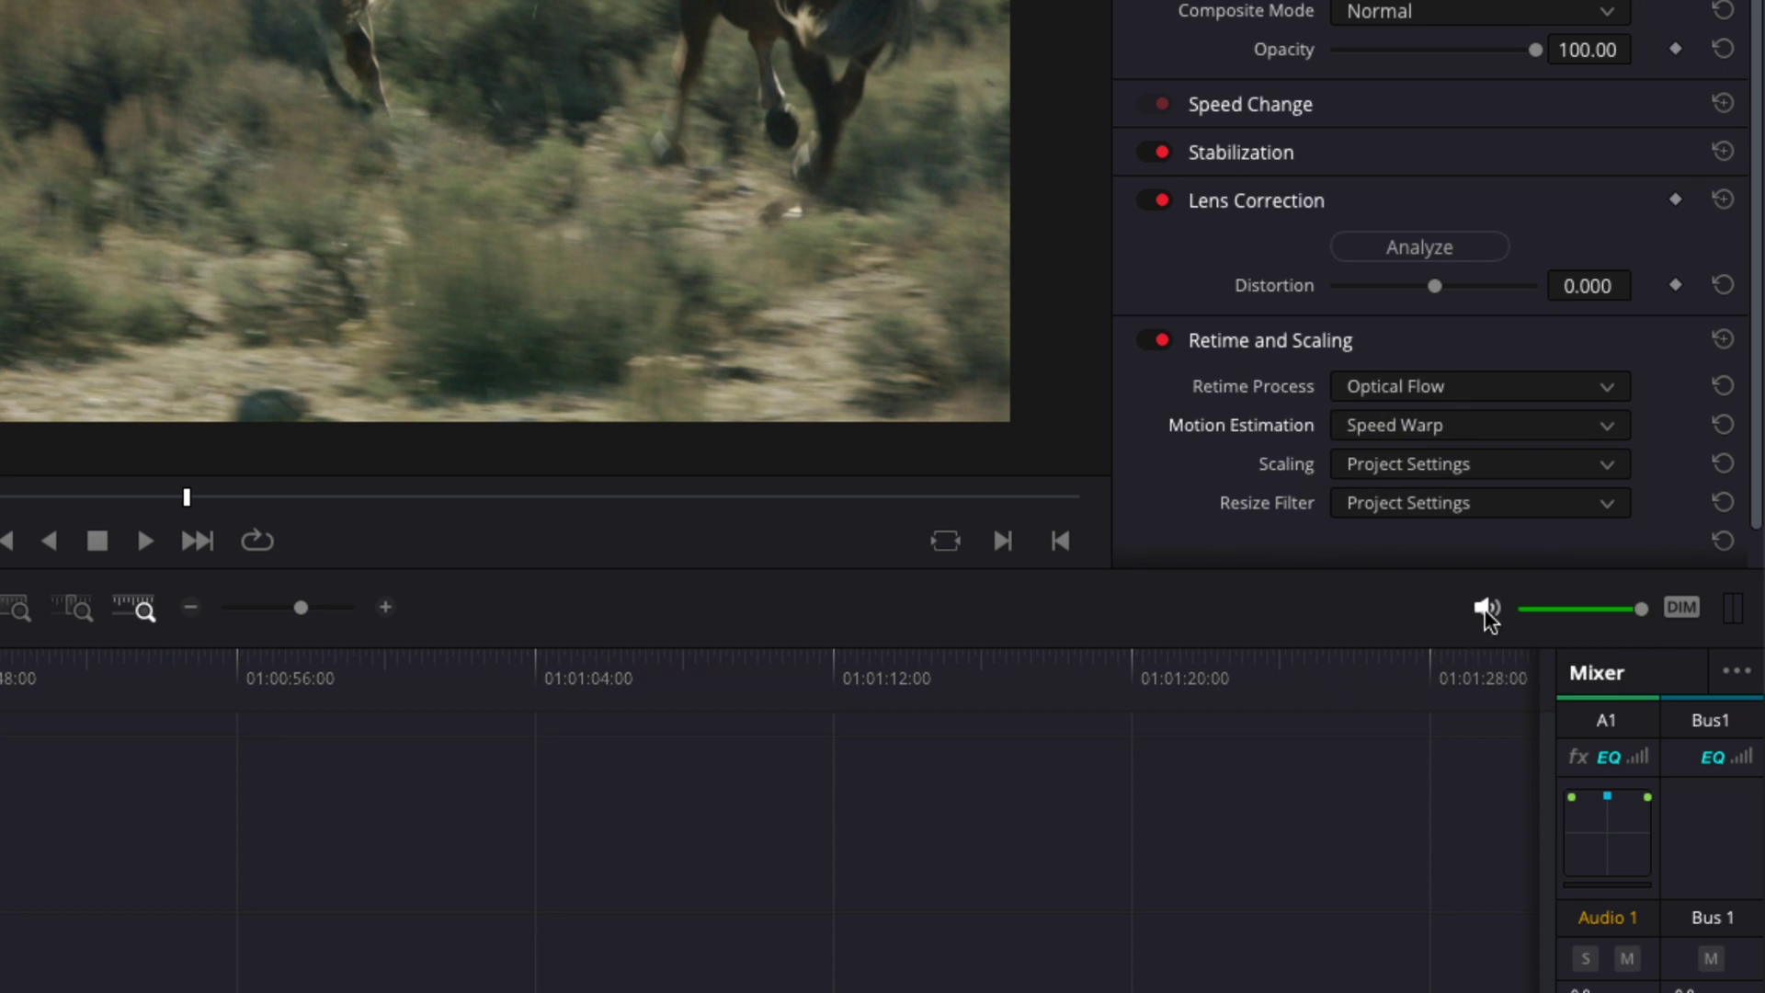
pyautogui.click(1417, 501)
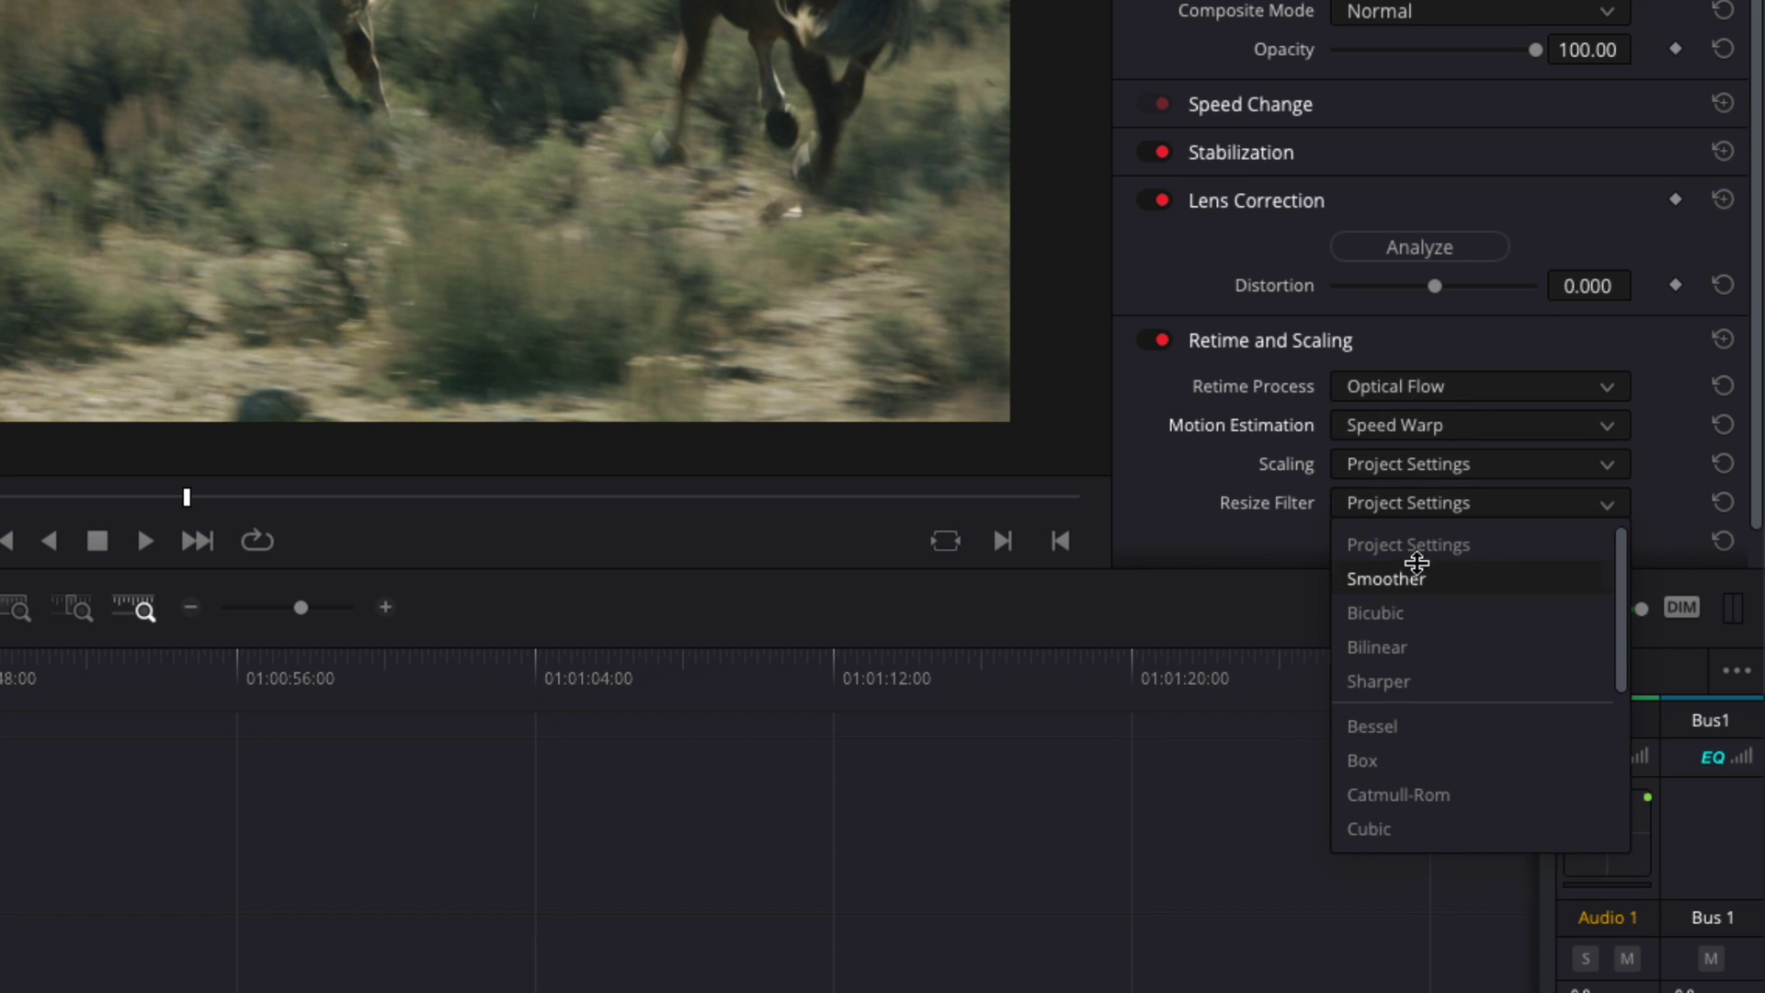
pyautogui.click(1427, 671)
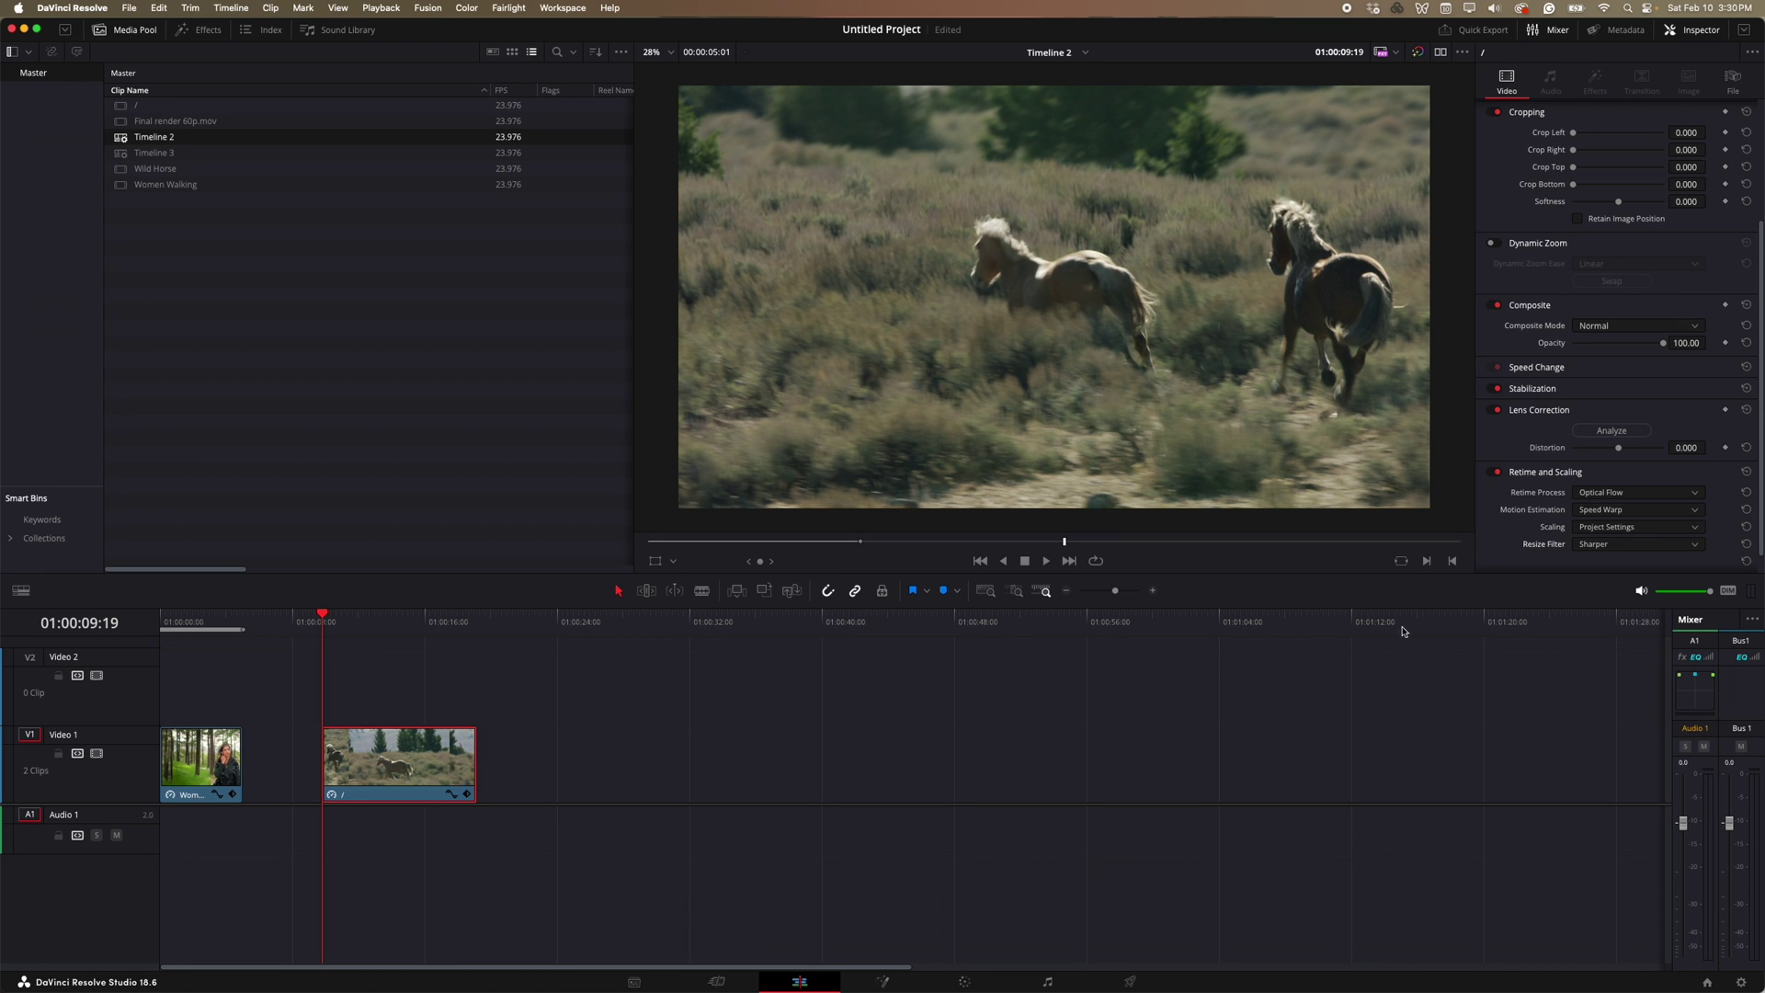
pyautogui.click(469, 621)
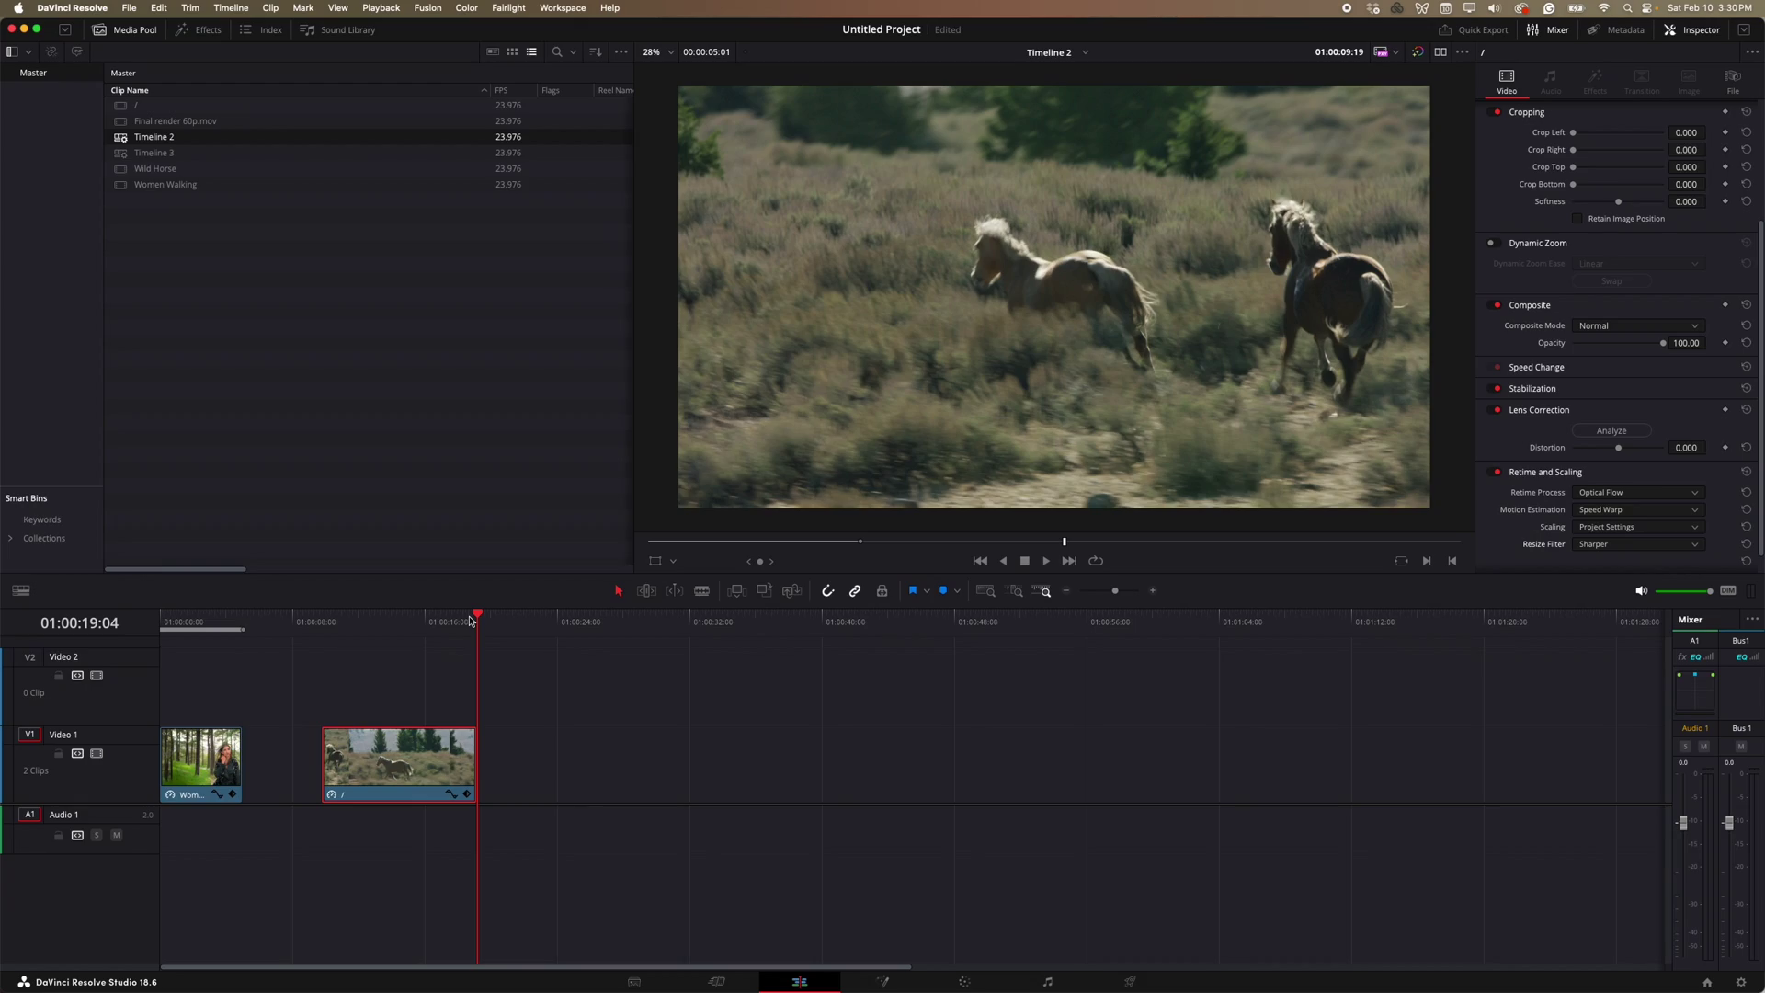